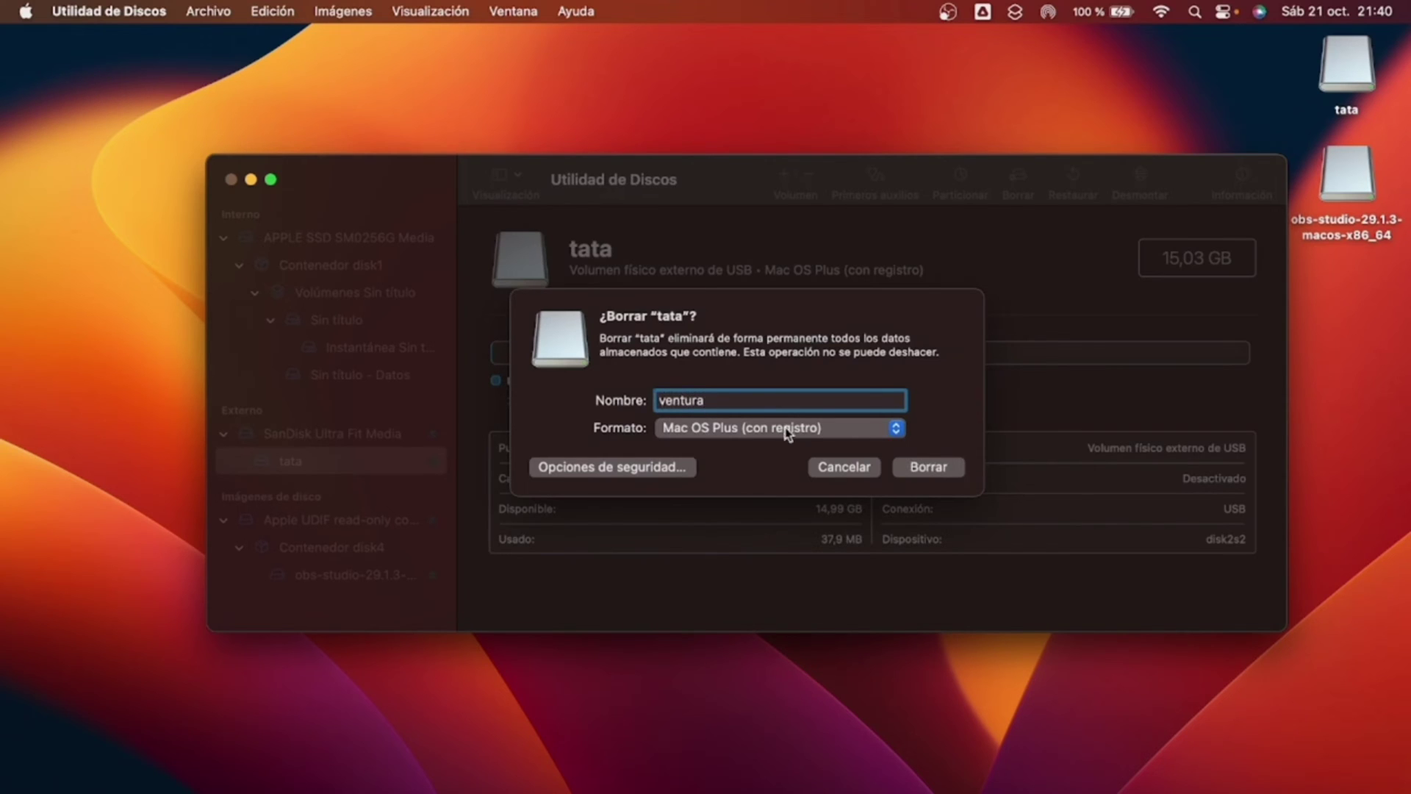
Erase the external USB volume as ventura with the Mac OS Plus (con registro) format, and close Disk Utility once erasing completes.
{"action": "left_click", "coordinate": [929, 467]}
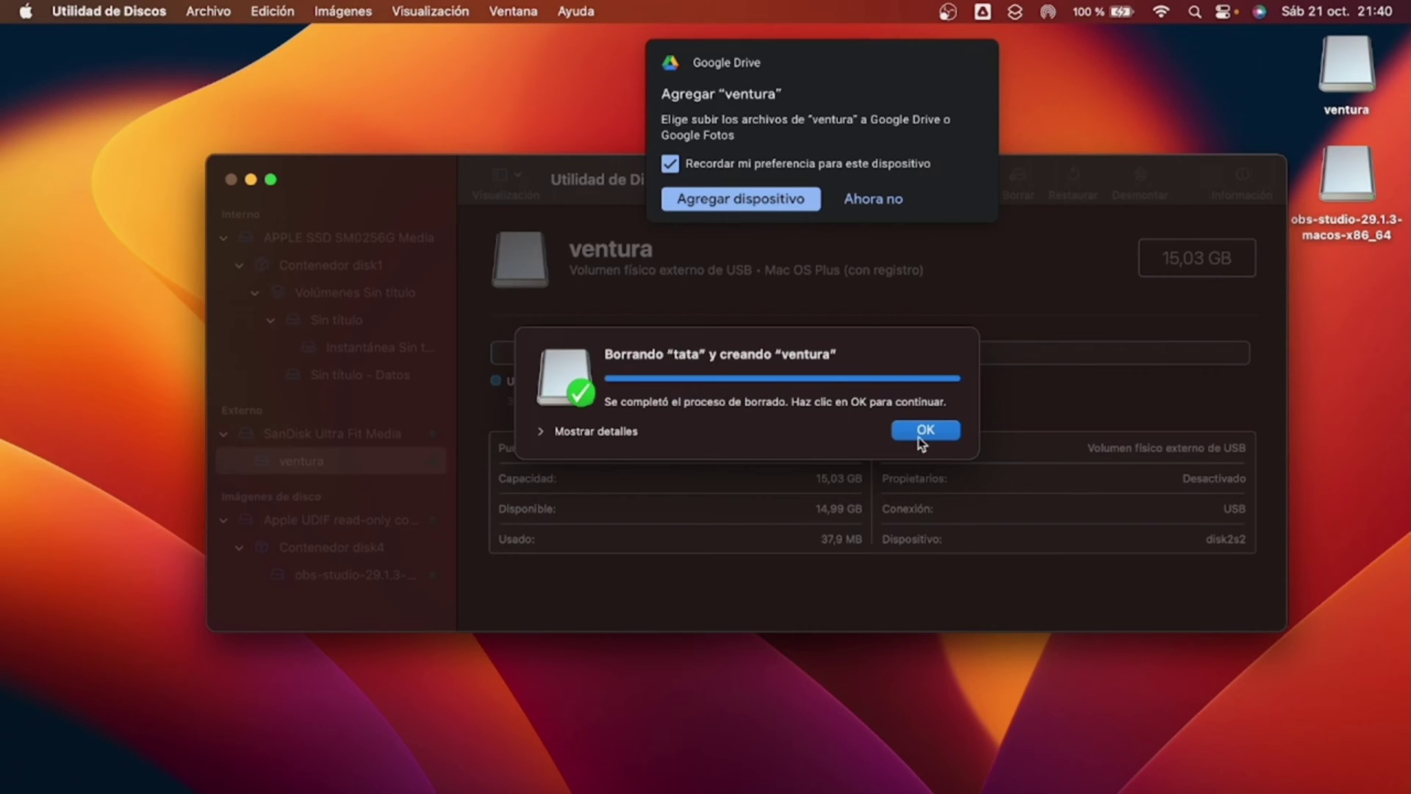
{"action": "left_click", "coordinate": [922, 434]}
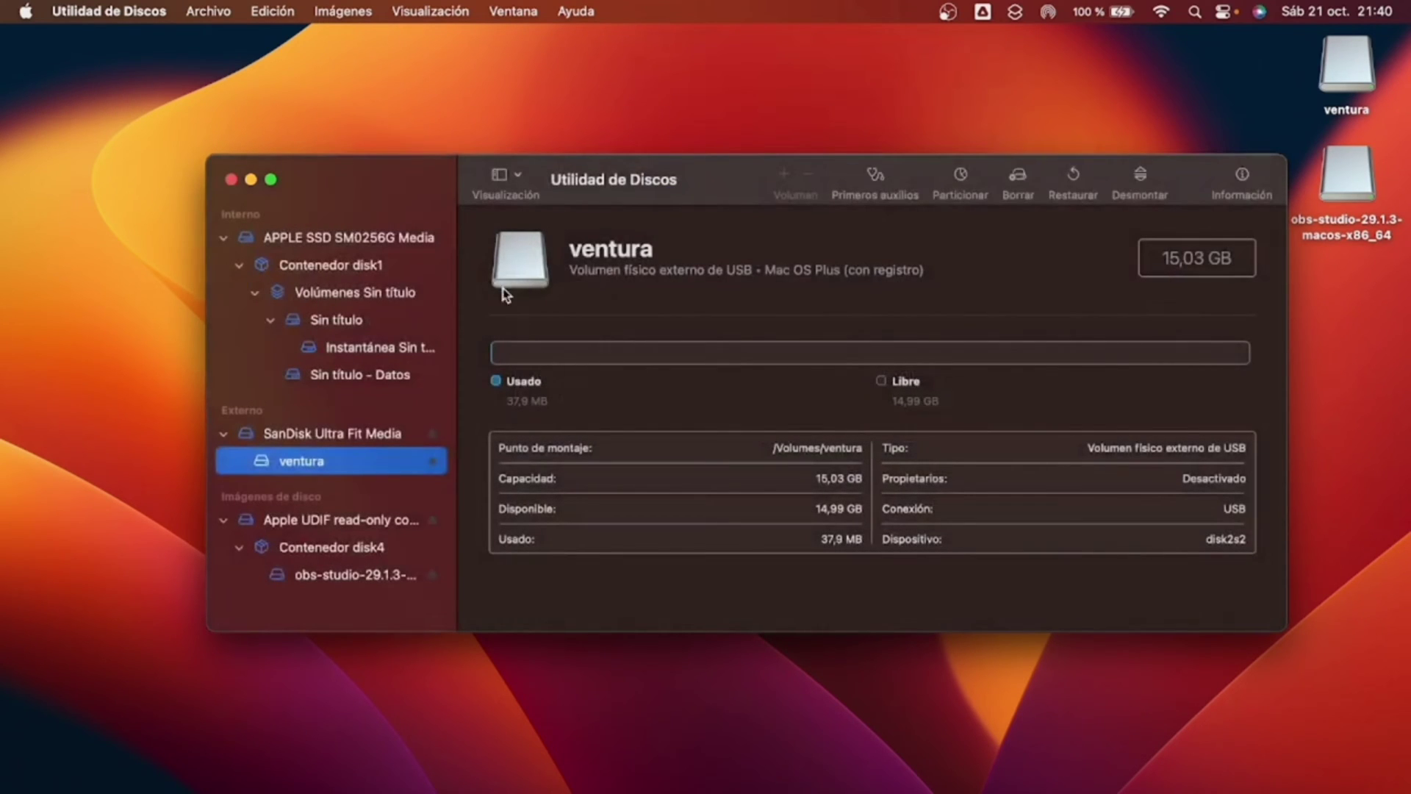
{"action": "left_click", "coordinate": [245, 178]}
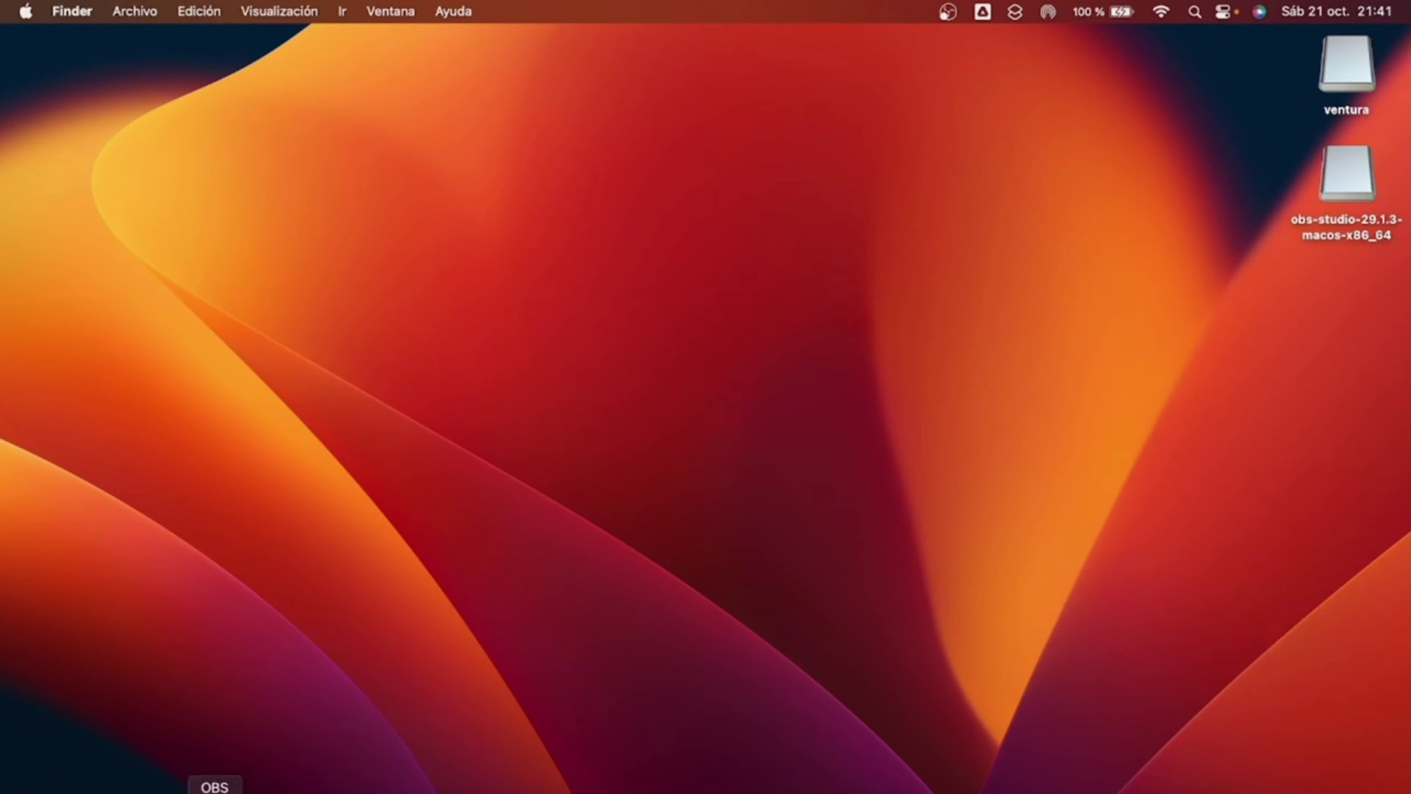
Switch to Safari, download OpenCore-Patcher-GUI.app.zip from the 1.0.1 release assets, and open the downloaded app.
{"action": "left_click", "coordinate": [167, 791]}
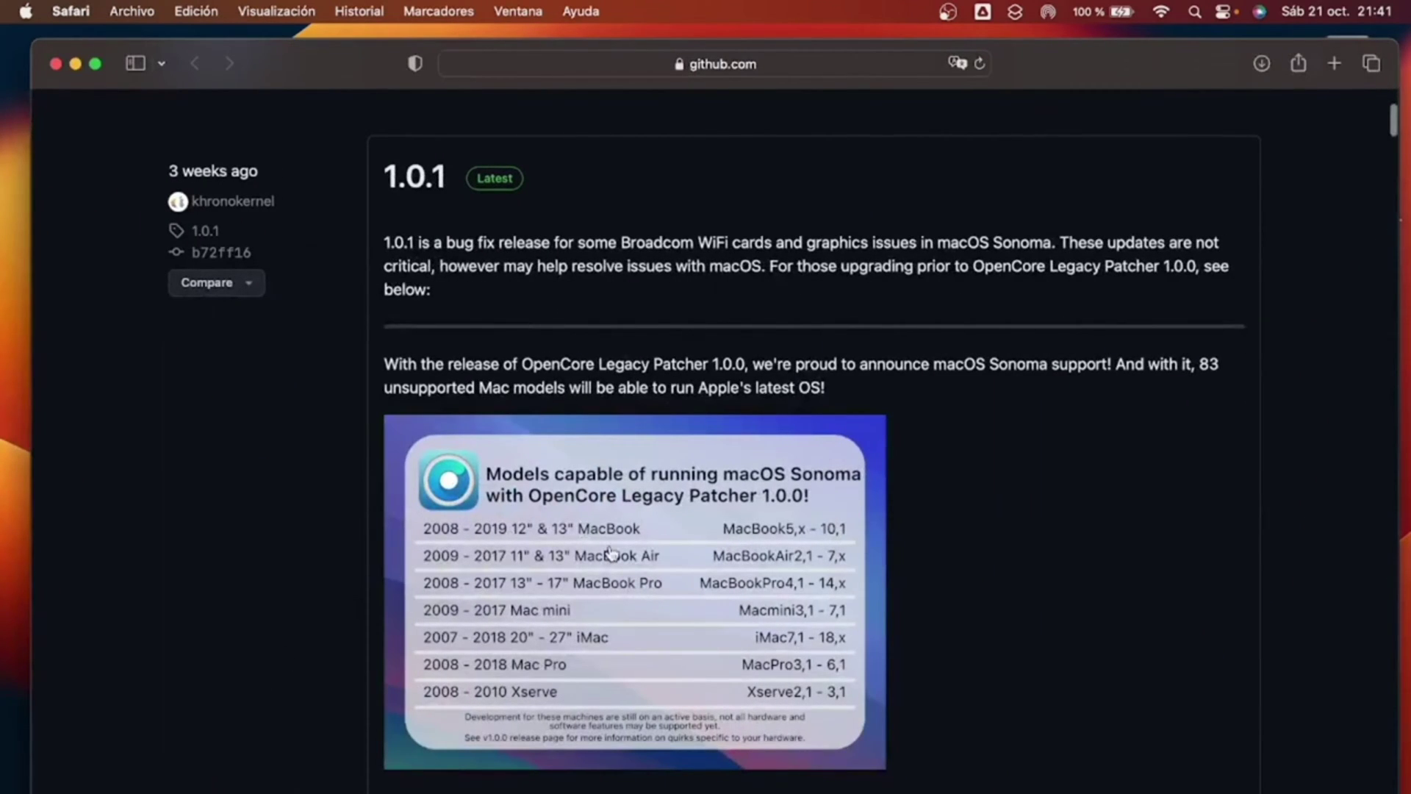
{"action": "scroll", "coordinate": [610, 553], "scroll_direction": "down", "scroll_amount": 10}
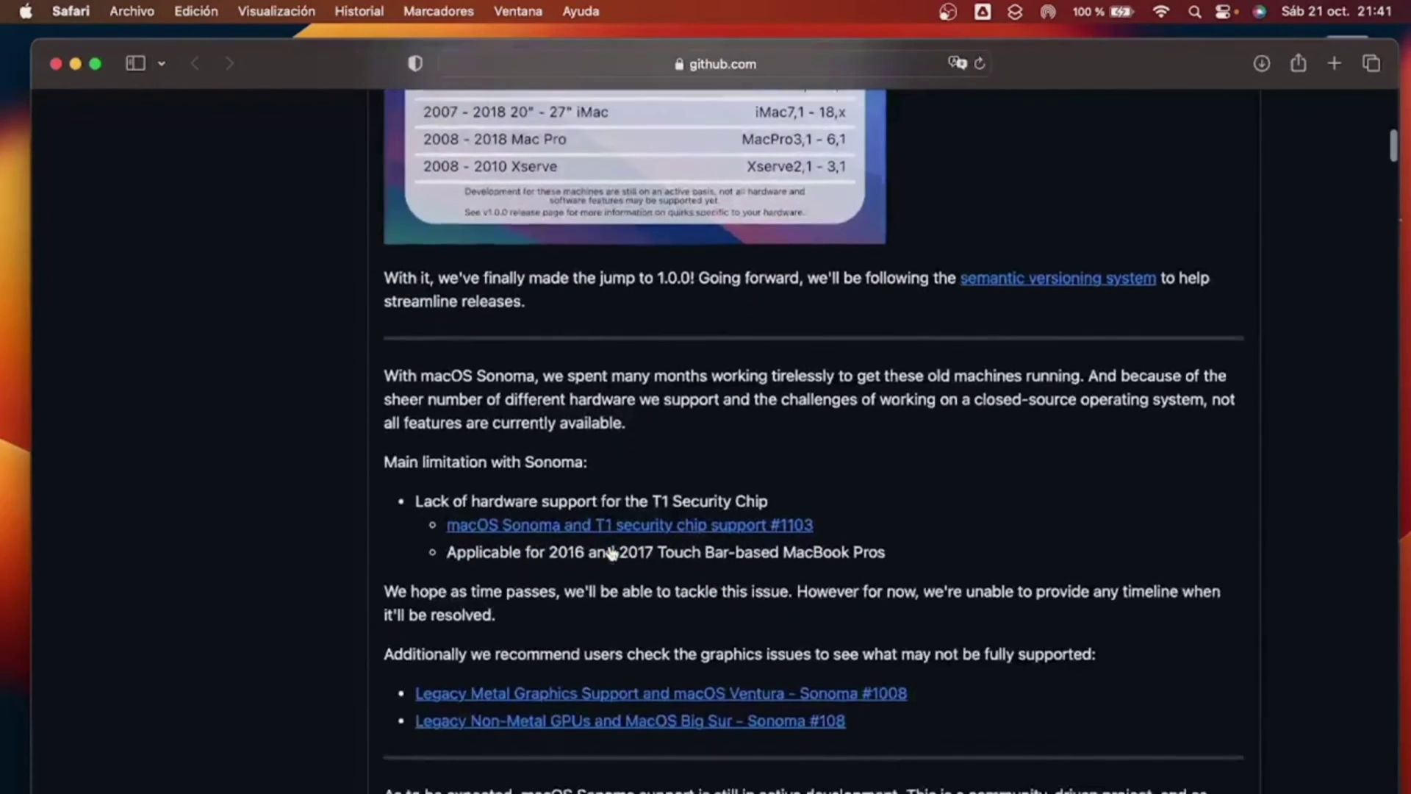
{"action": "scroll", "coordinate": [610, 553], "scroll_direction": "down", "scroll_amount": 8}
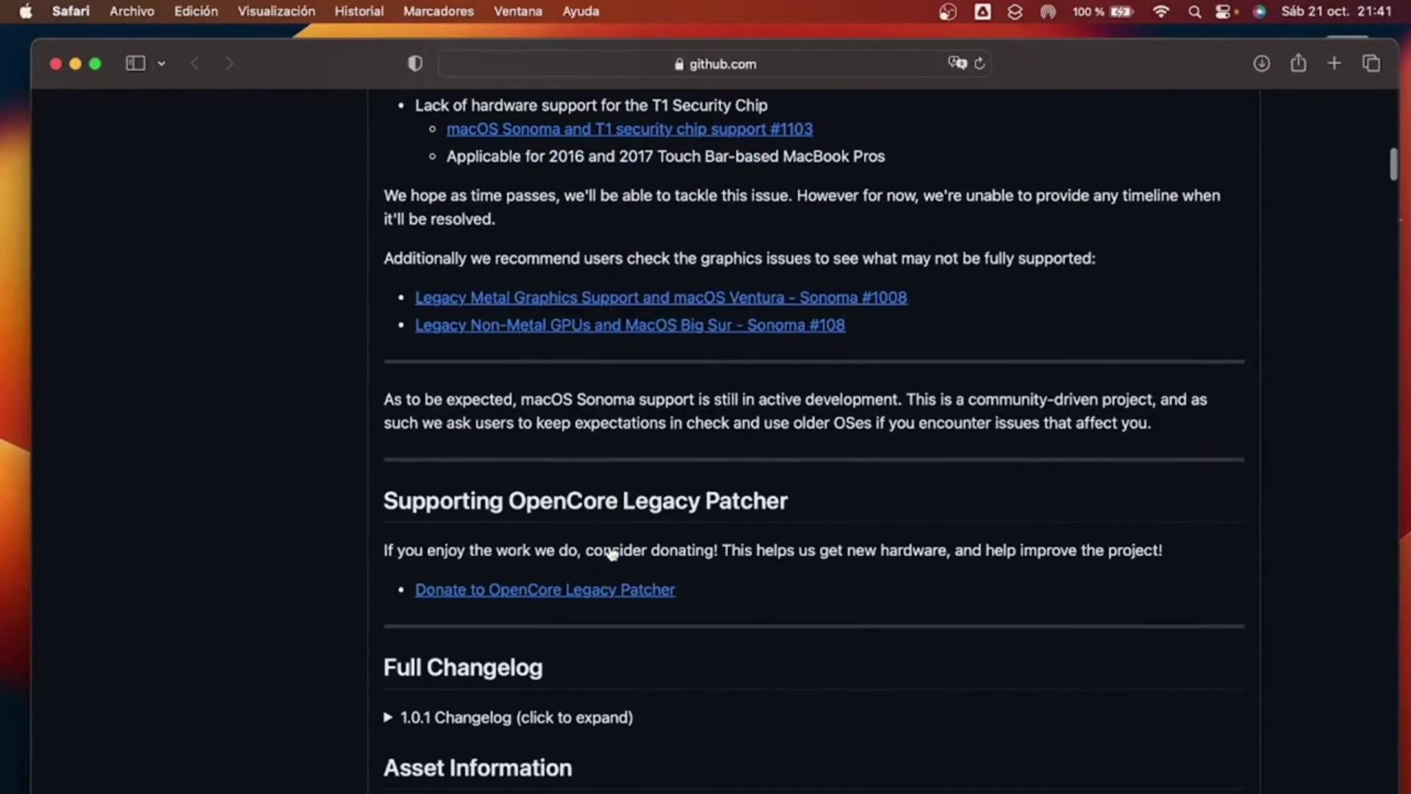
{"action": "scroll", "coordinate": [610, 544], "scroll_direction": "down", "scroll_amount": 7}
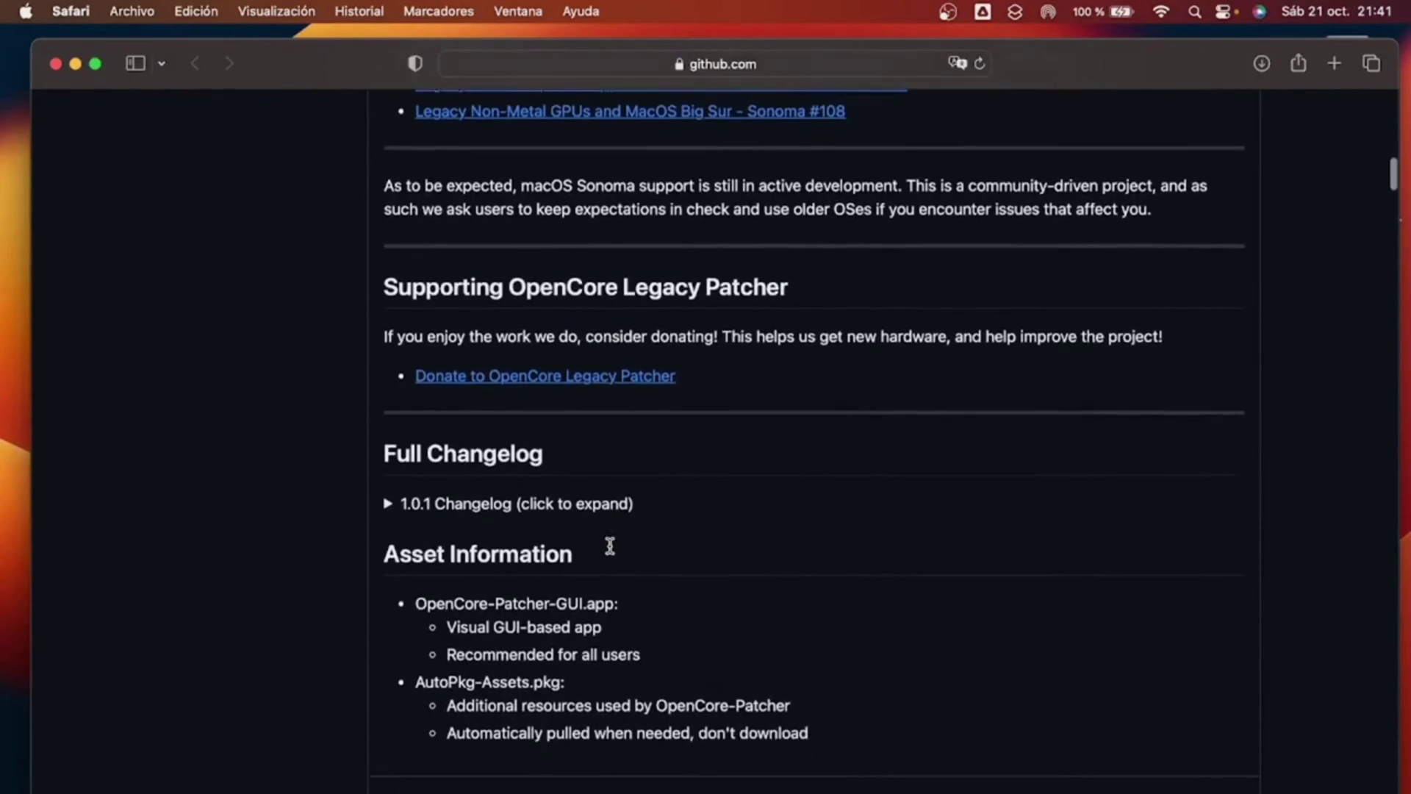
{"action": "scroll", "coordinate": [610, 544], "scroll_direction": "down", "scroll_amount": 4}
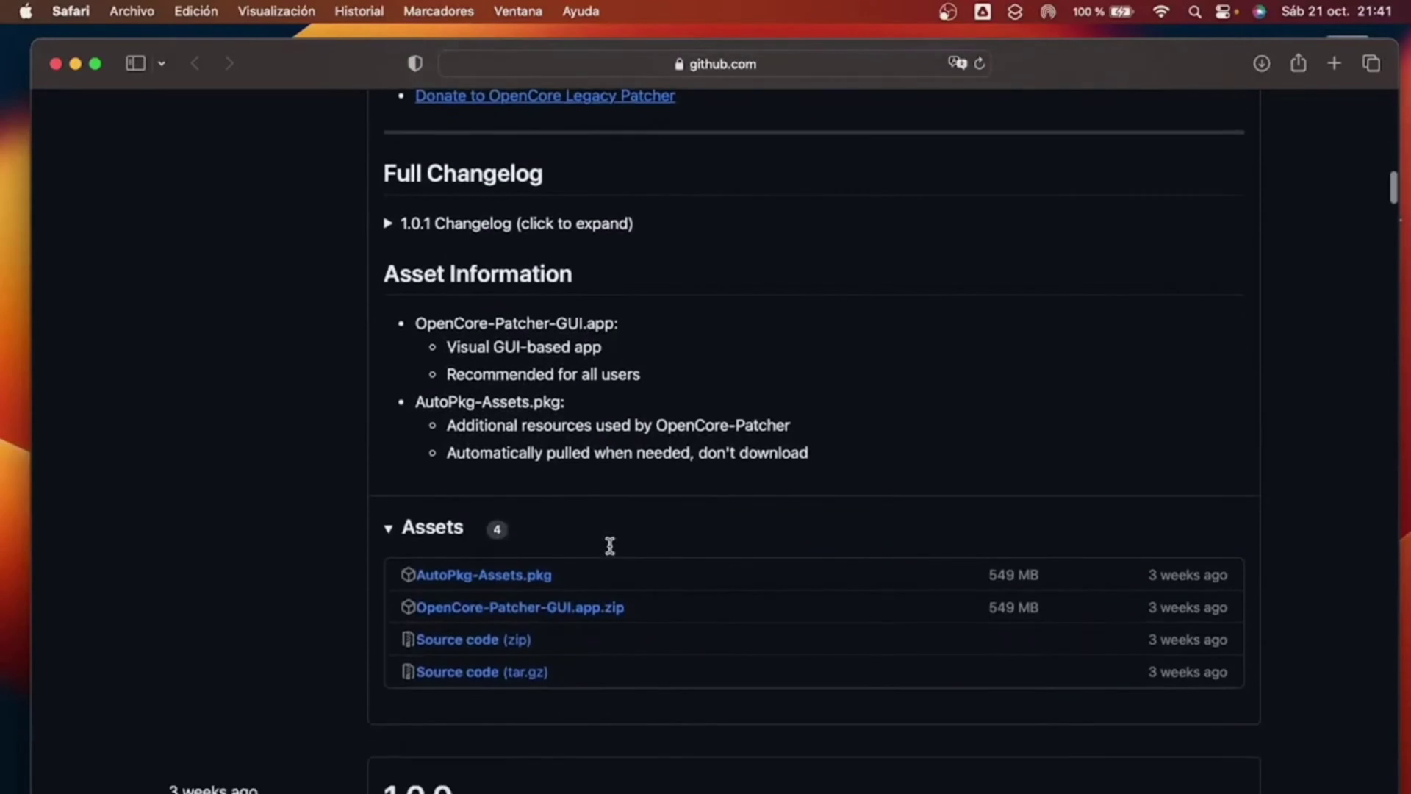
{"action": "left_click", "coordinate": [604, 523]}
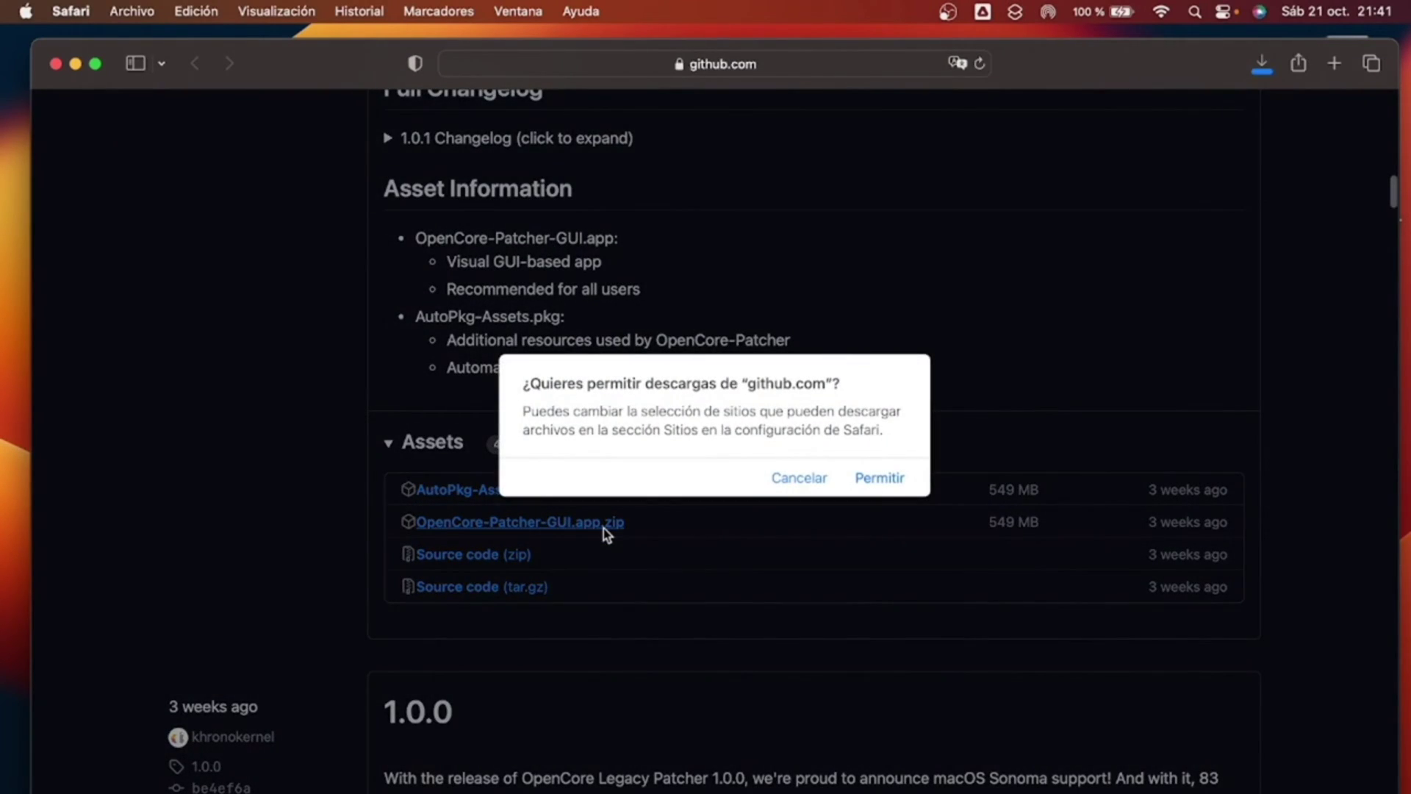
{"action": "left_click", "coordinate": [880, 479]}
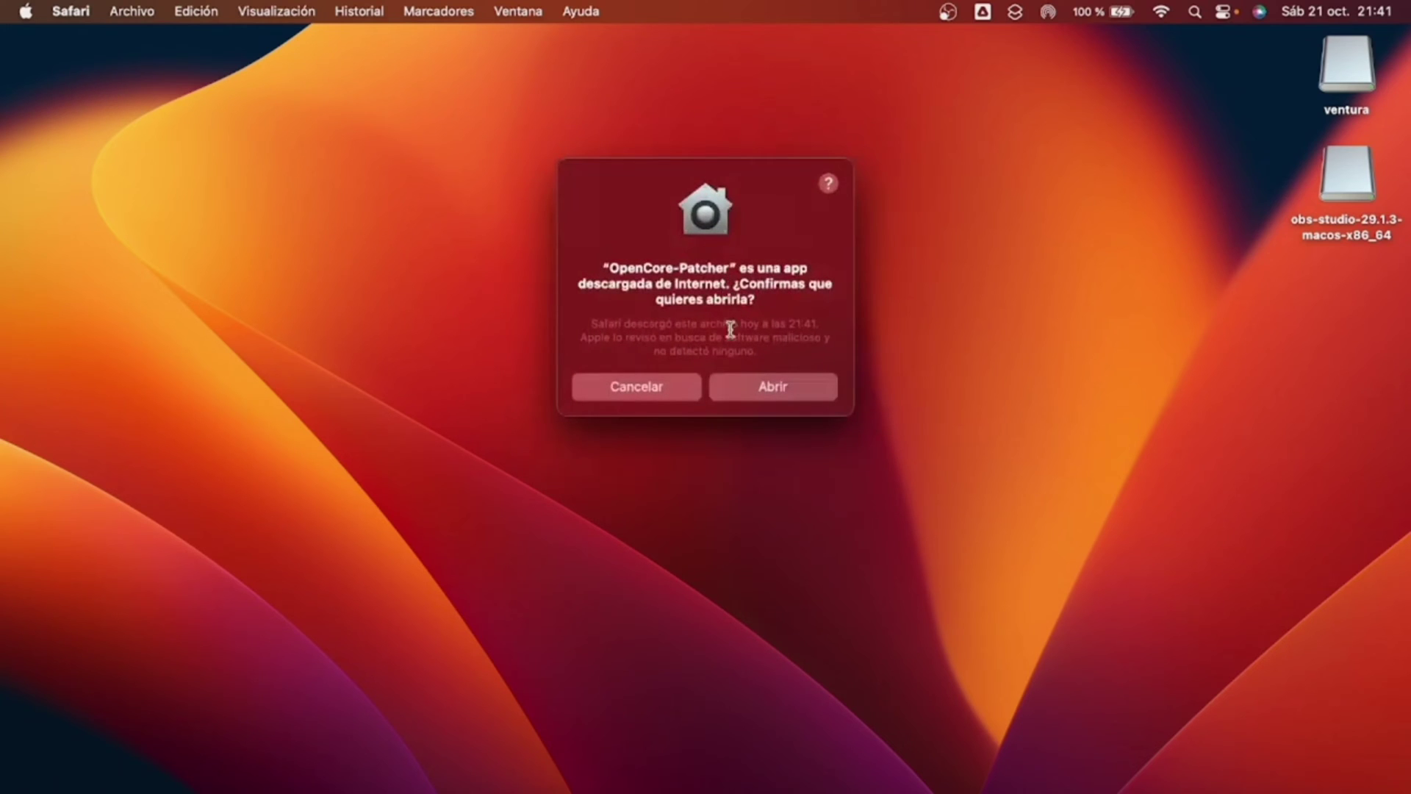
{"action": "left_click", "coordinate": [757, 391]}
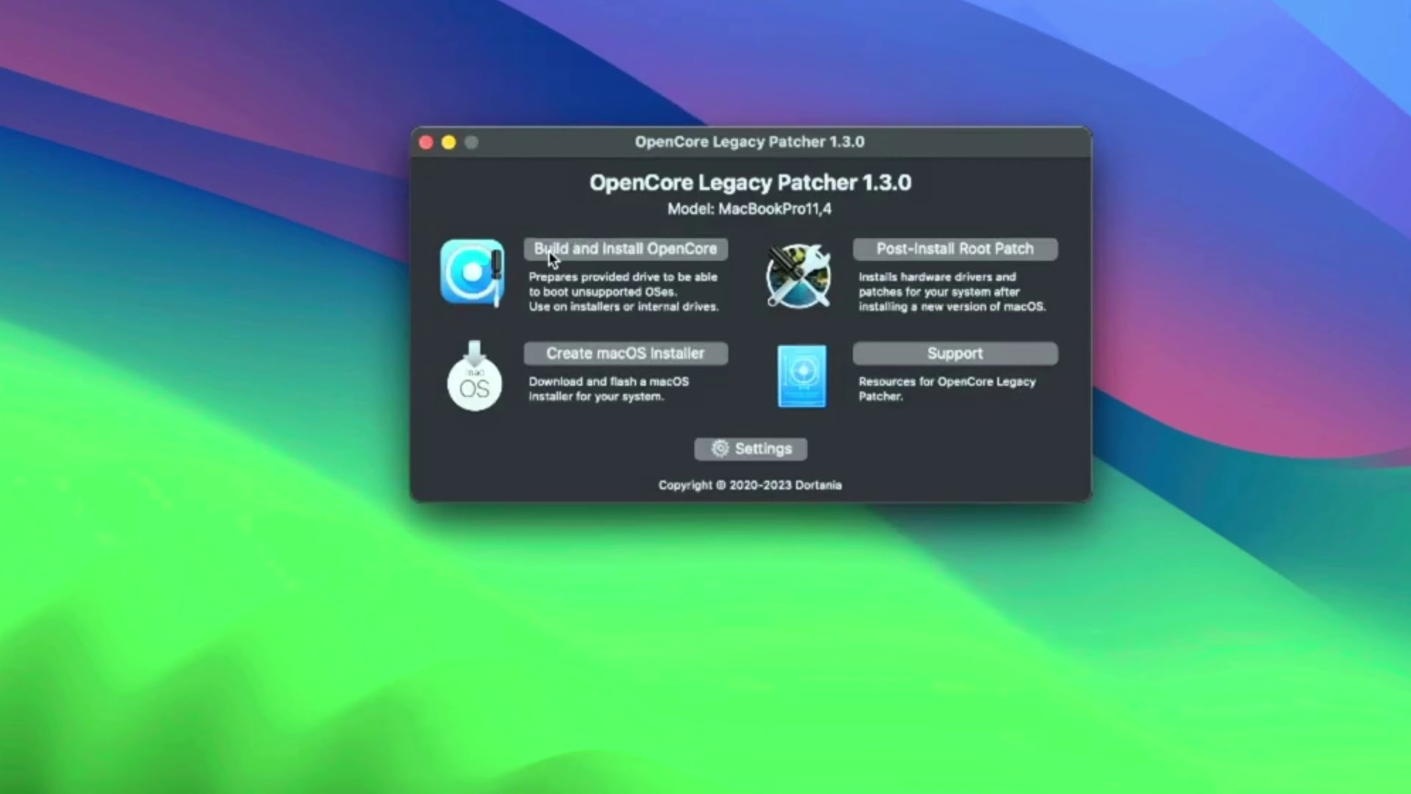
Build OpenCore and install it to the internal APPLE SSD's EFI partition disk0s1, authorizing with the administrator password.
{"action": "left_click", "coordinate": [550, 251]}
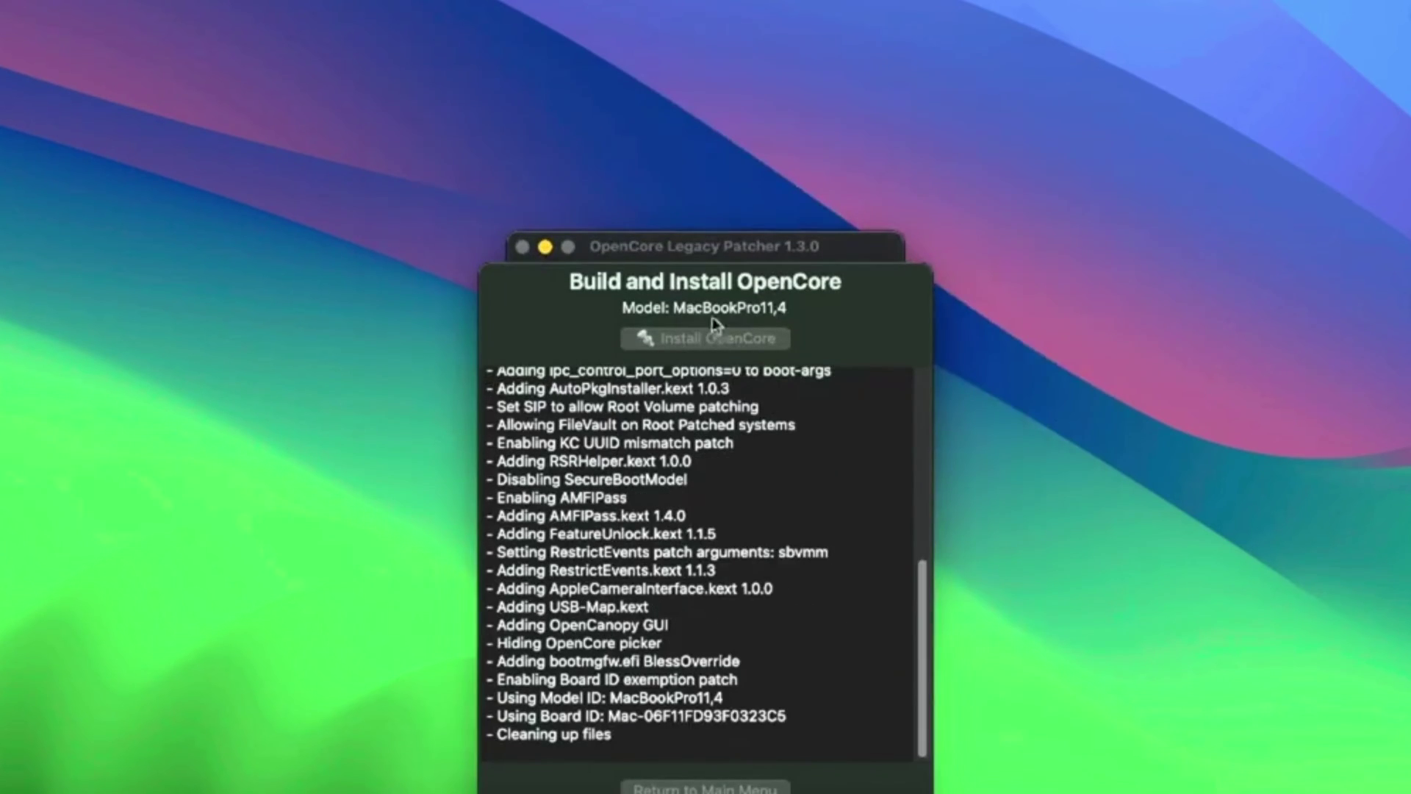
{"action": "left_click", "coordinate": [761, 294]}
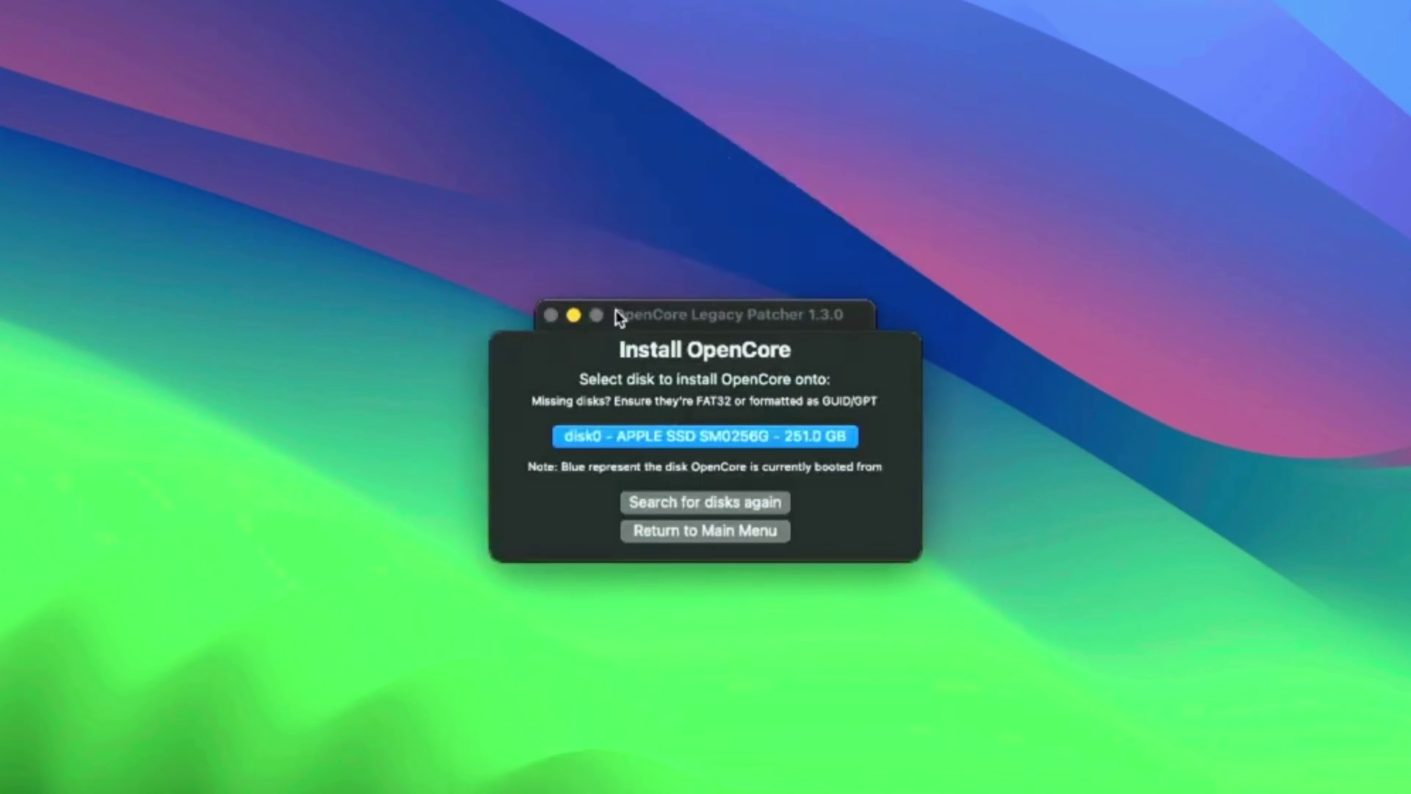
{"action": "left_click", "coordinate": [748, 437]}
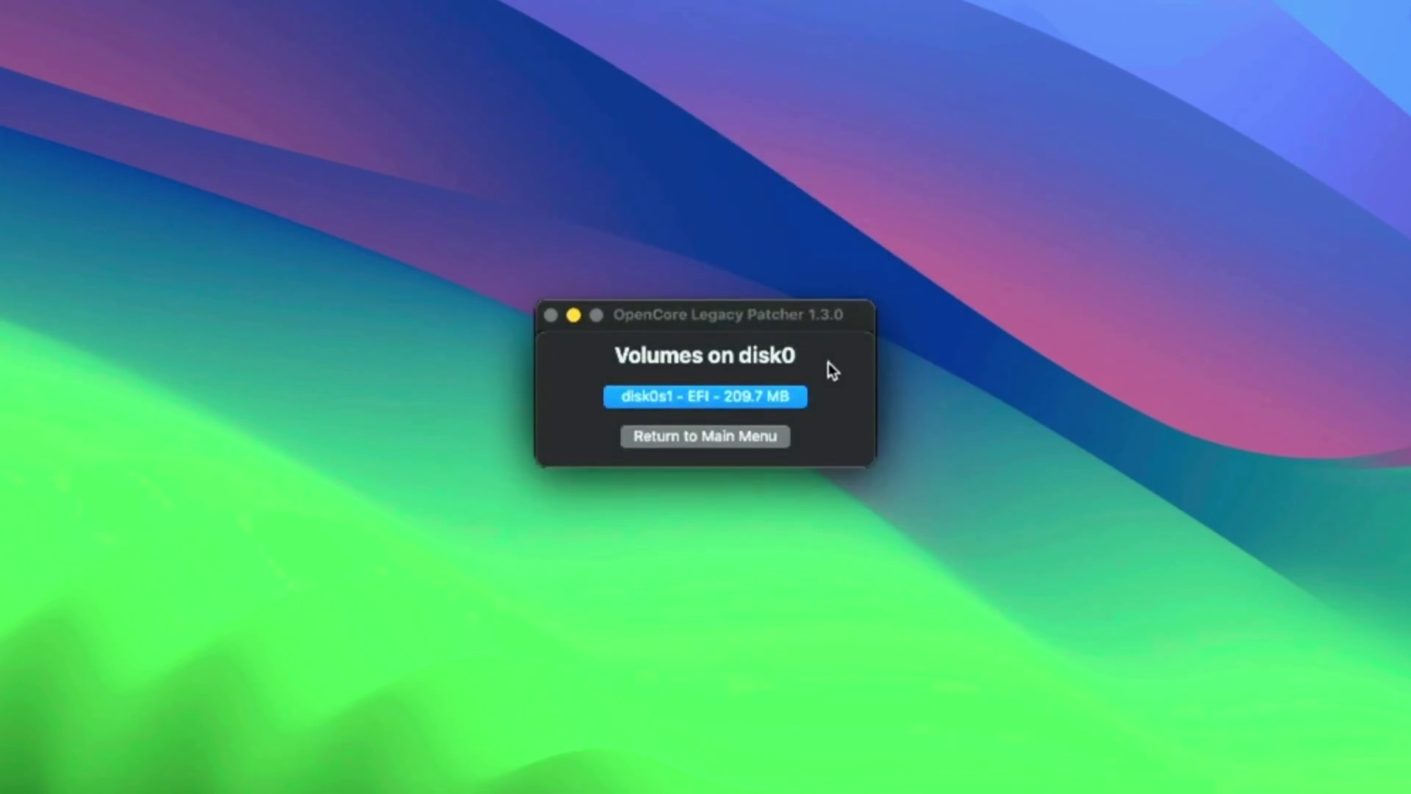
{"action": "left_click", "coordinate": [697, 401]}
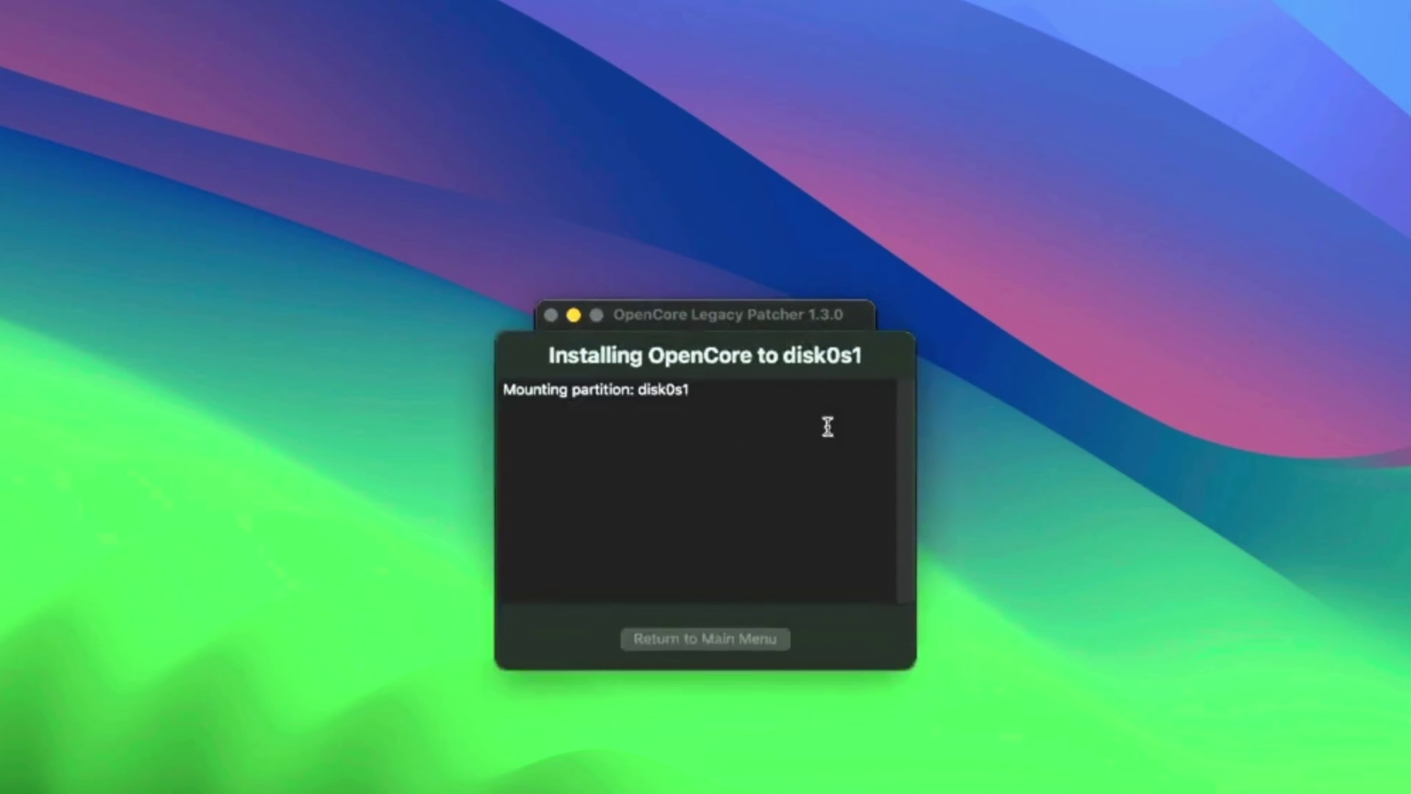
{"action": "type", "text": "****"}
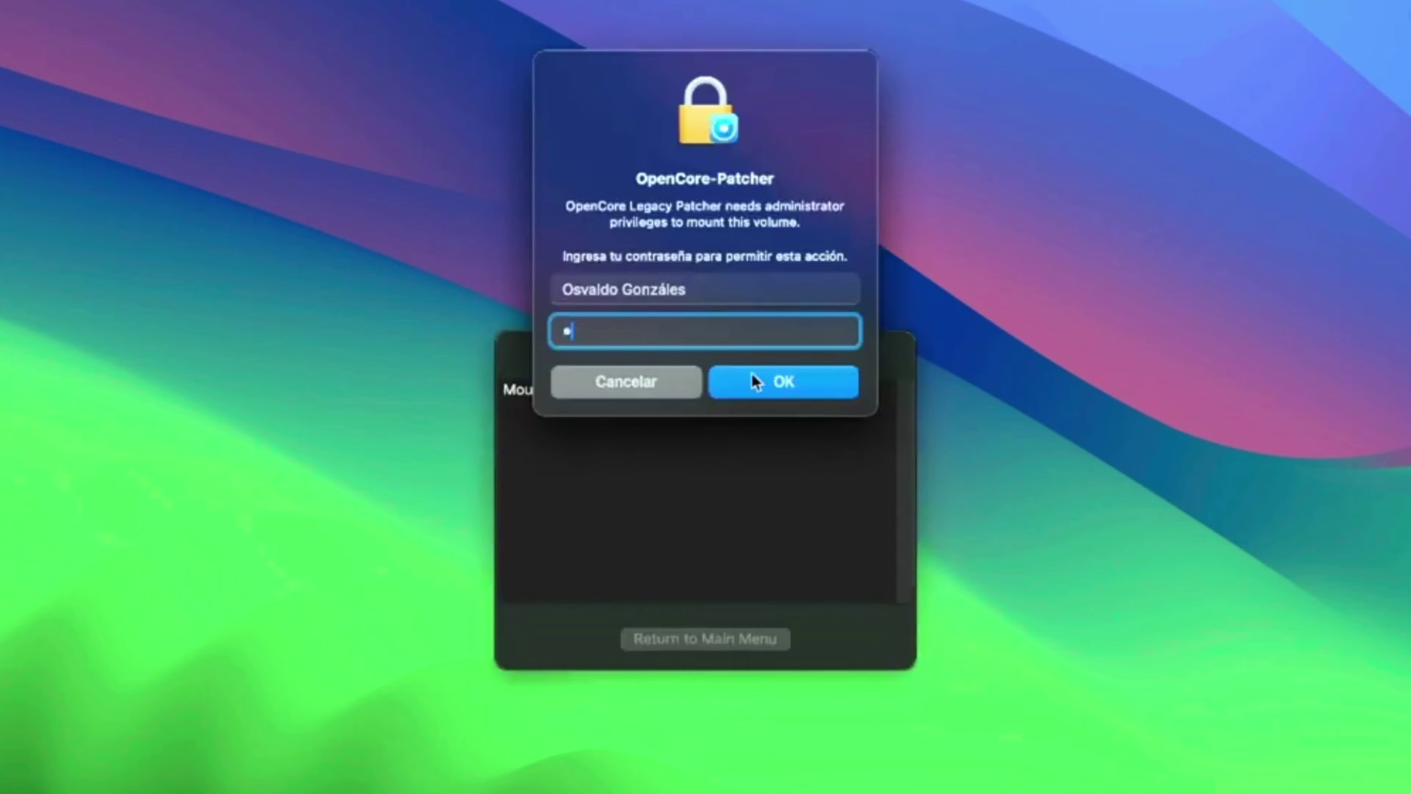
{"action": "type", "text": "****"}
{"action": "left_click", "coordinate": [824, 388]}
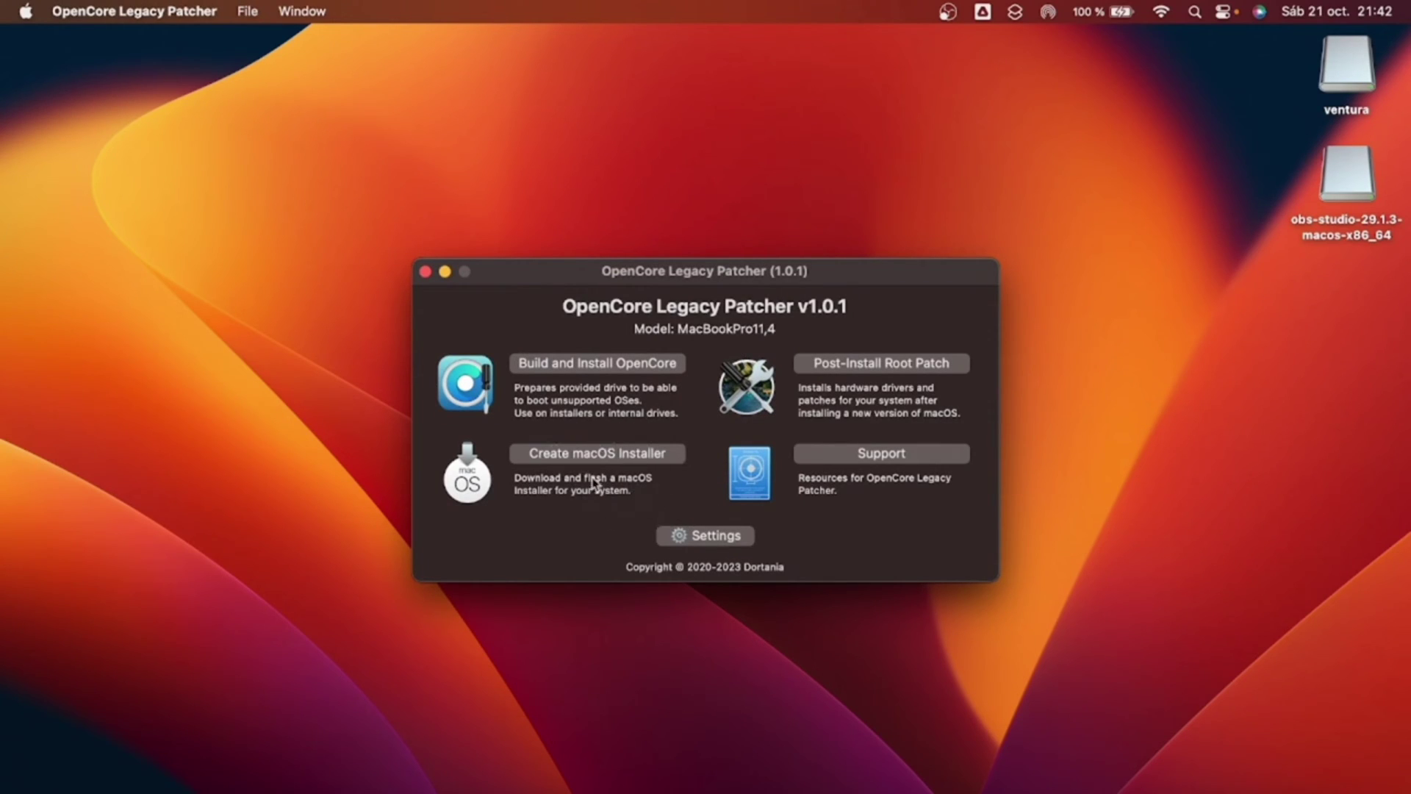
Download the macOS 13.6 Ventura (22G120) installer for creating a macOS installer.
{"action": "left_click", "coordinate": [630, 461]}
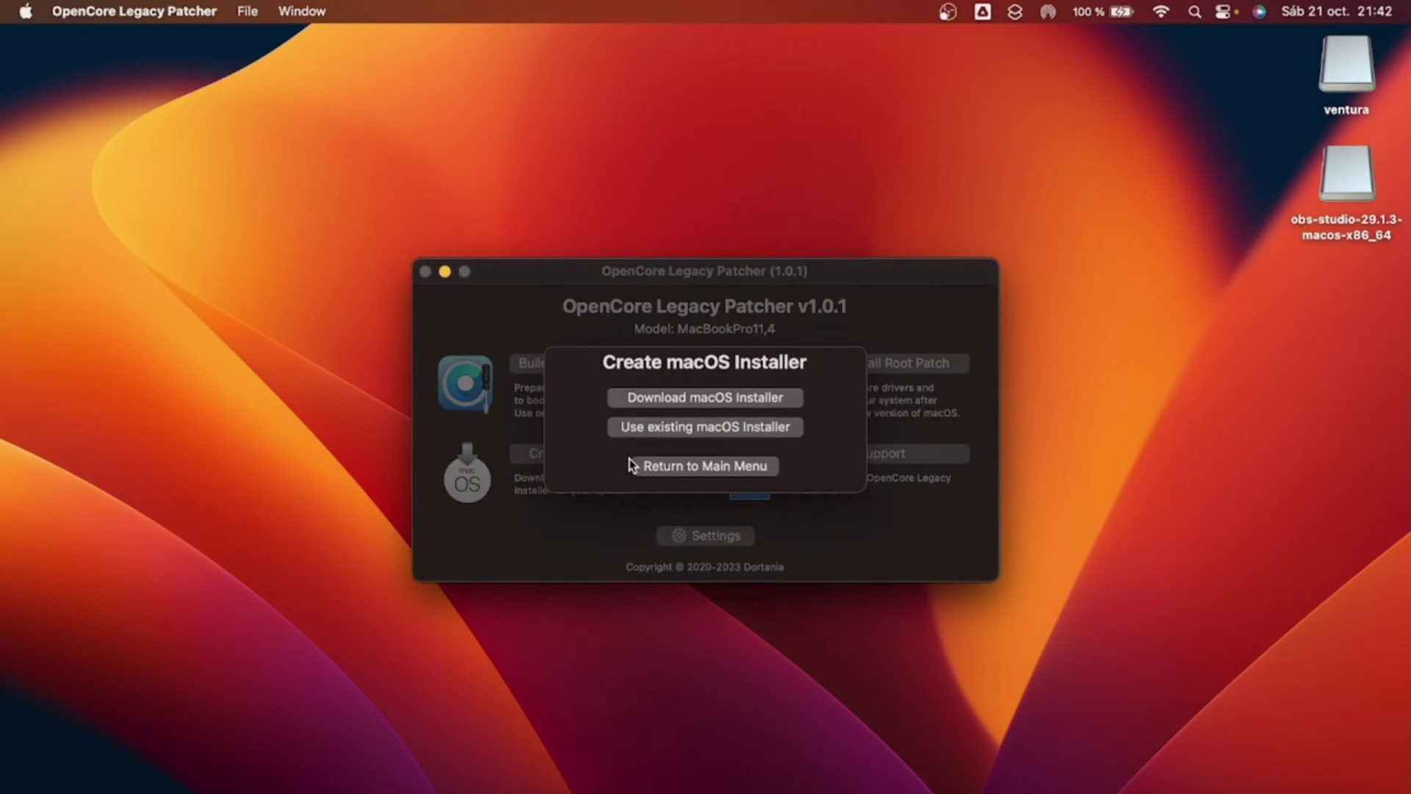
{"action": "left_click", "coordinate": [685, 398]}
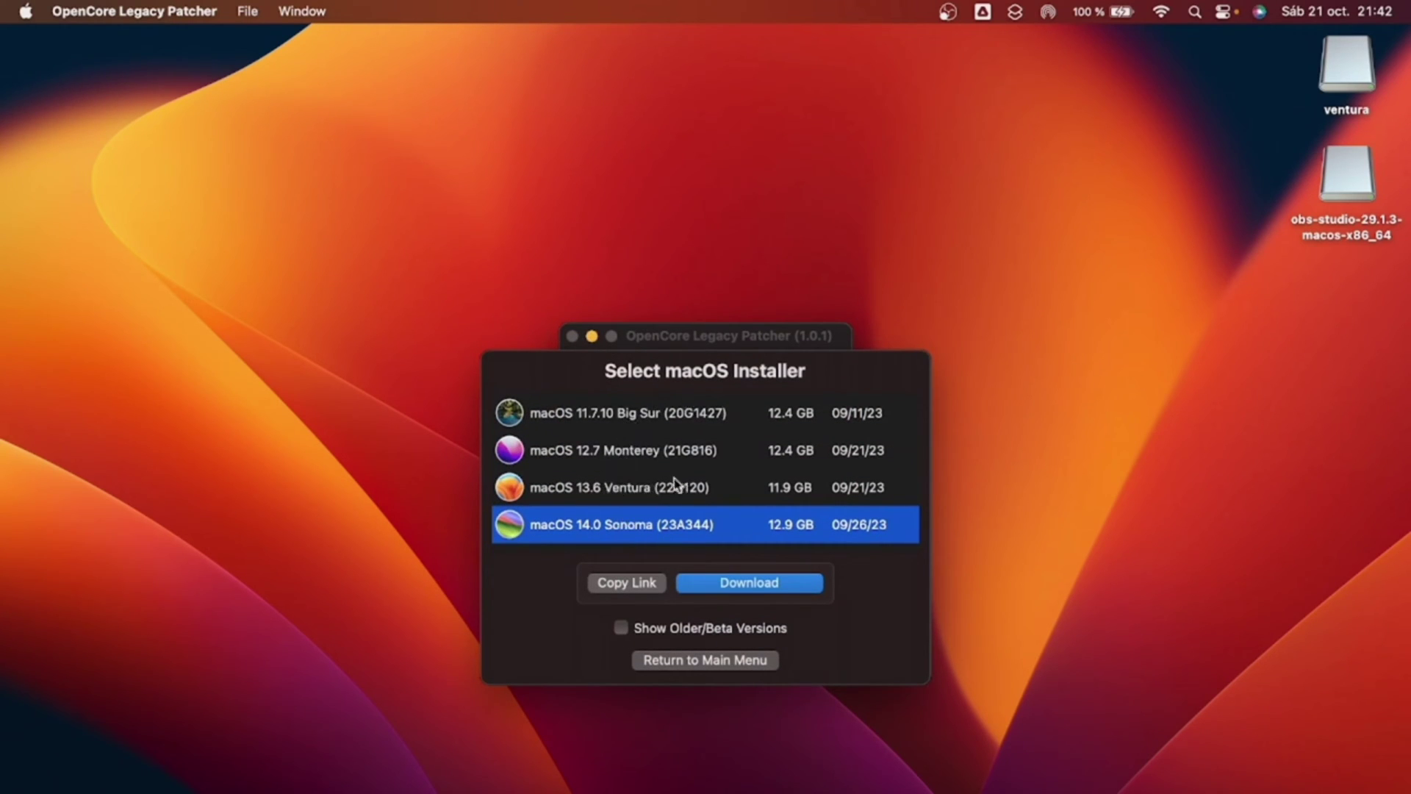
{"action": "left_click", "coordinate": [635, 490]}
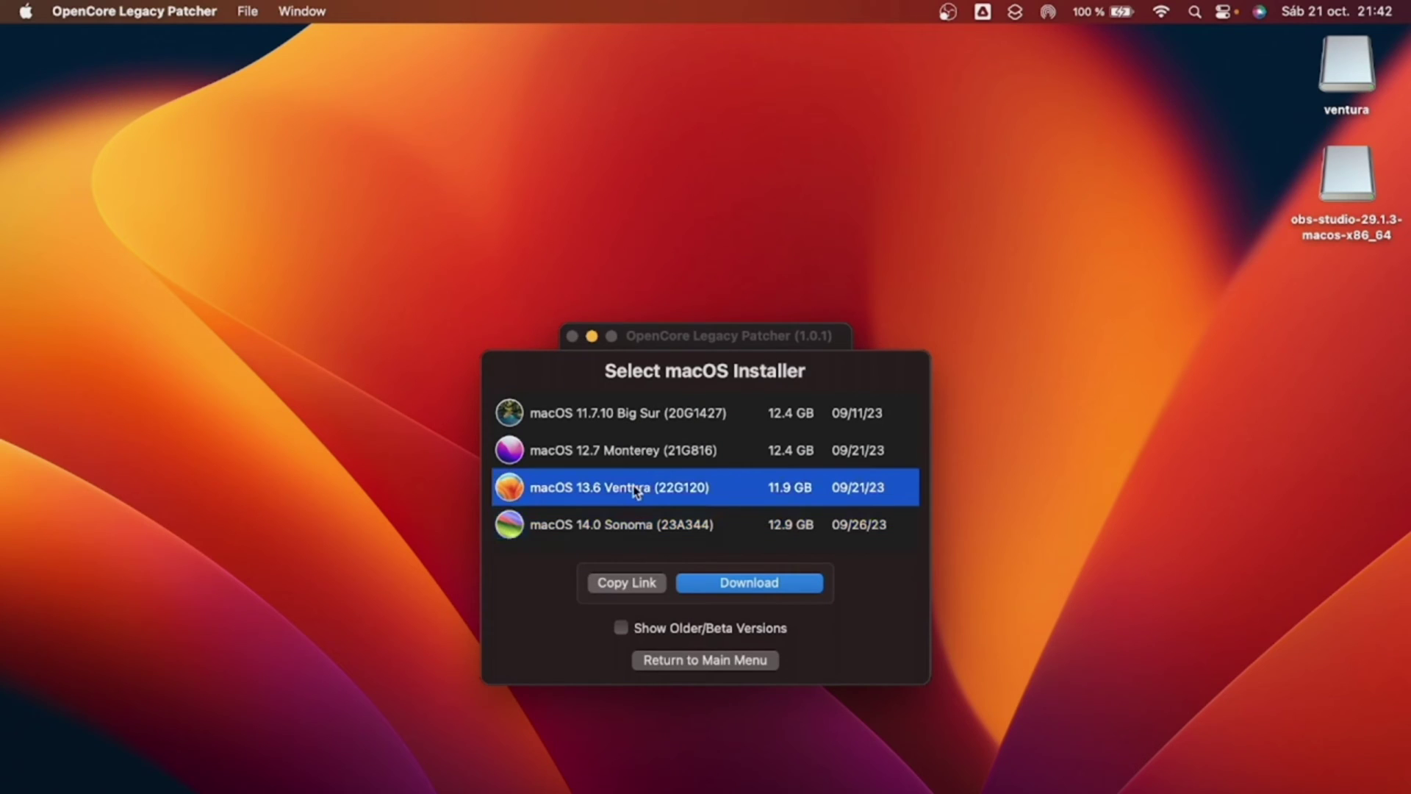
{"action": "left_click", "coordinate": [750, 583]}
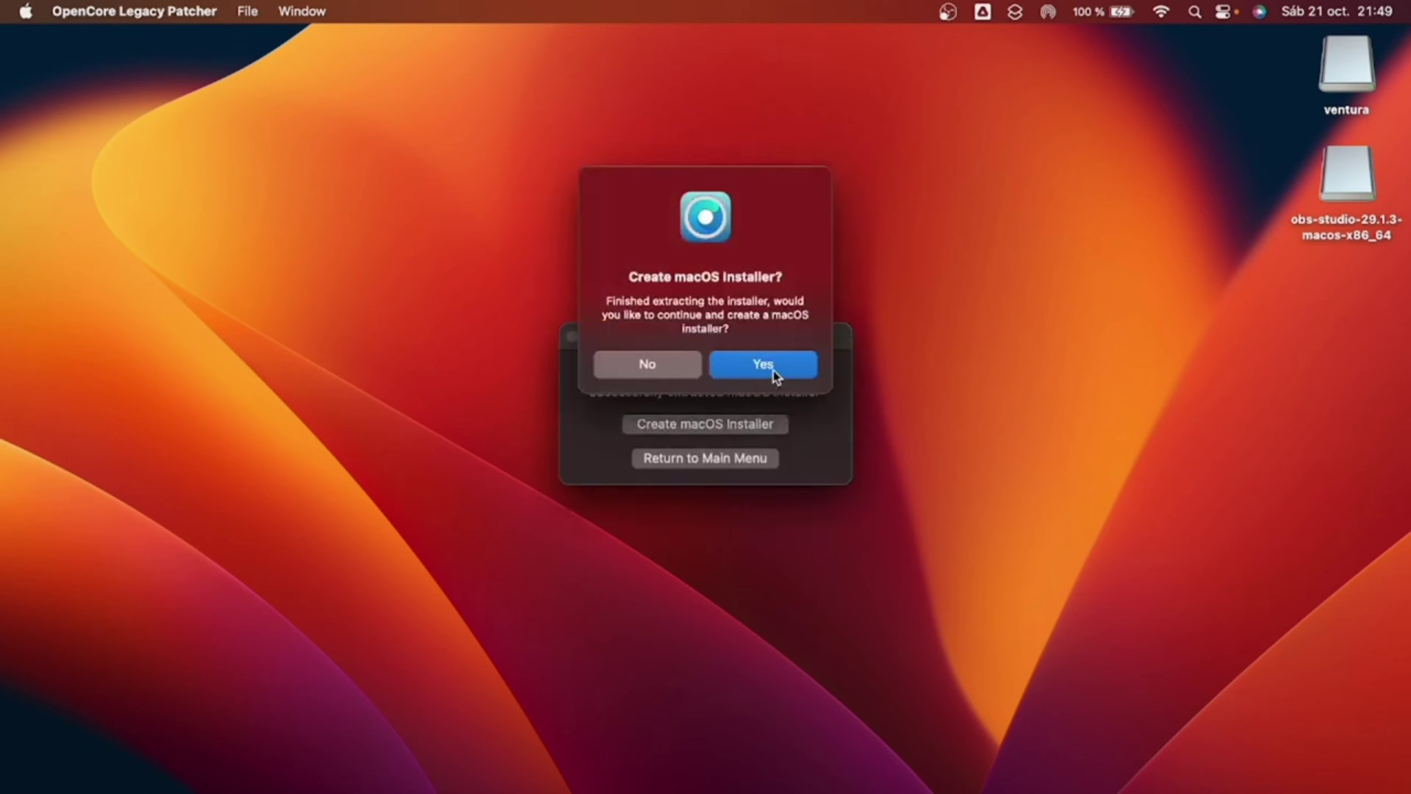
Create the macOS Ventura 13.6 installer on the 15.4 GB Ultra Fit USB disk, approving its erasure and entering the account password.
{"action": "left_click", "coordinate": [777, 377]}
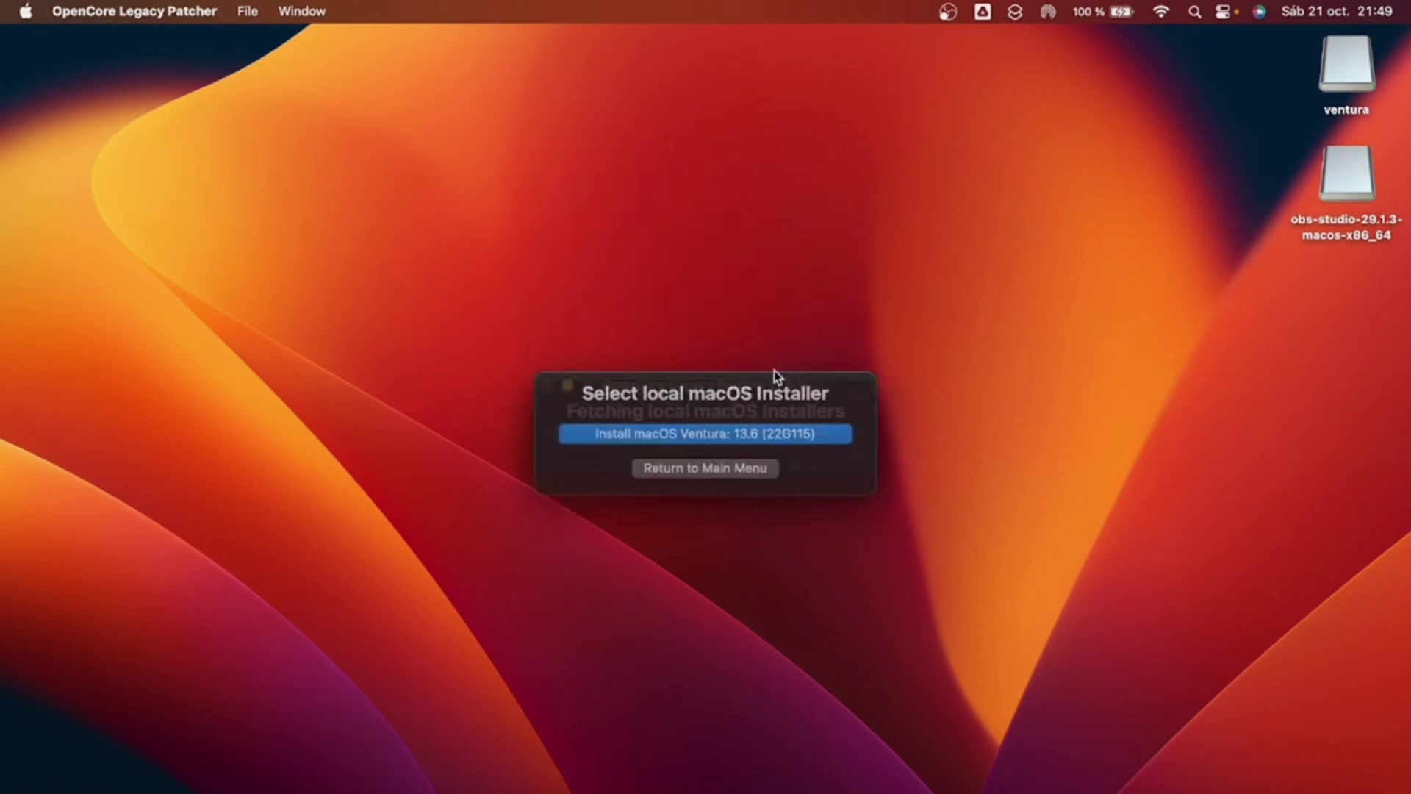
{"action": "left_click", "coordinate": [730, 456]}
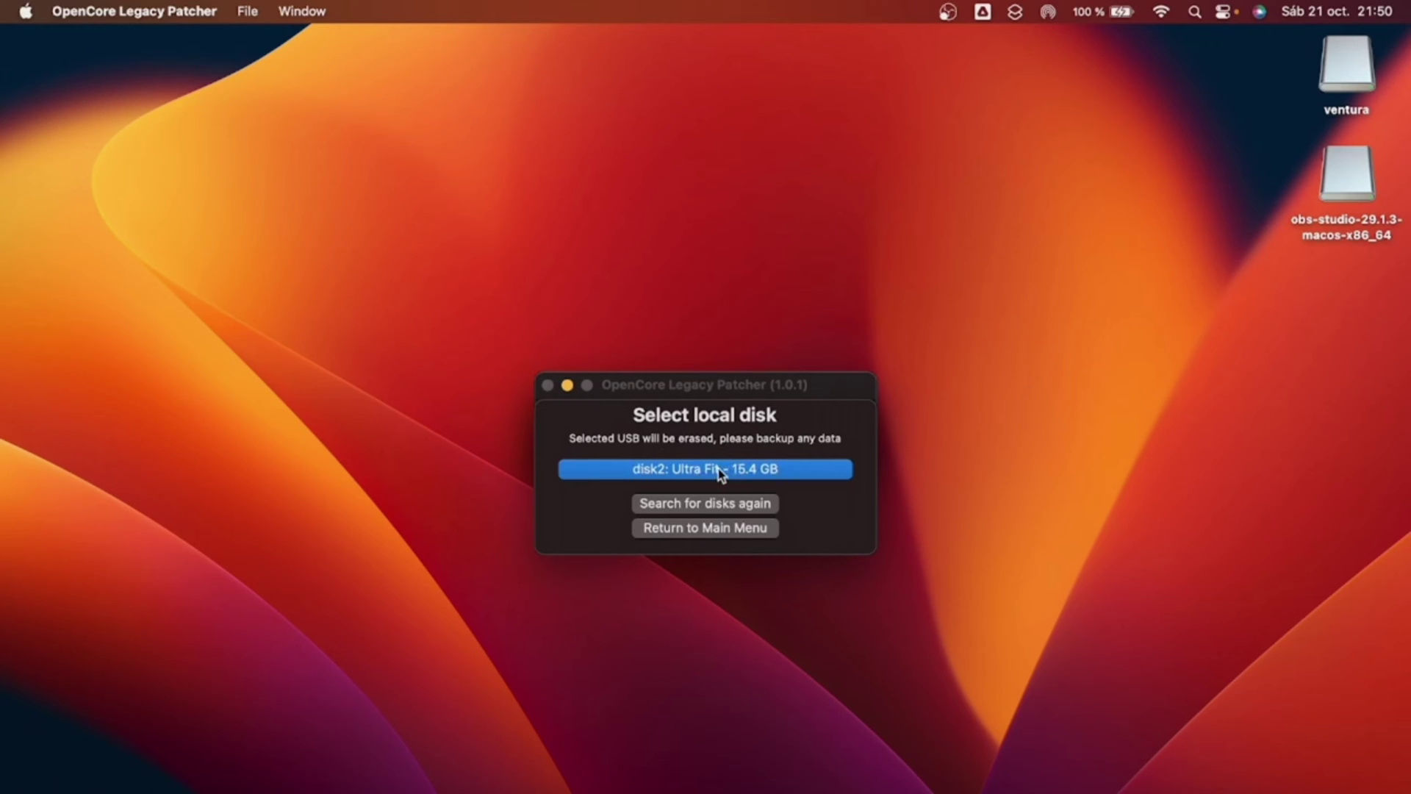
{"action": "left_click", "coordinate": [718, 471]}
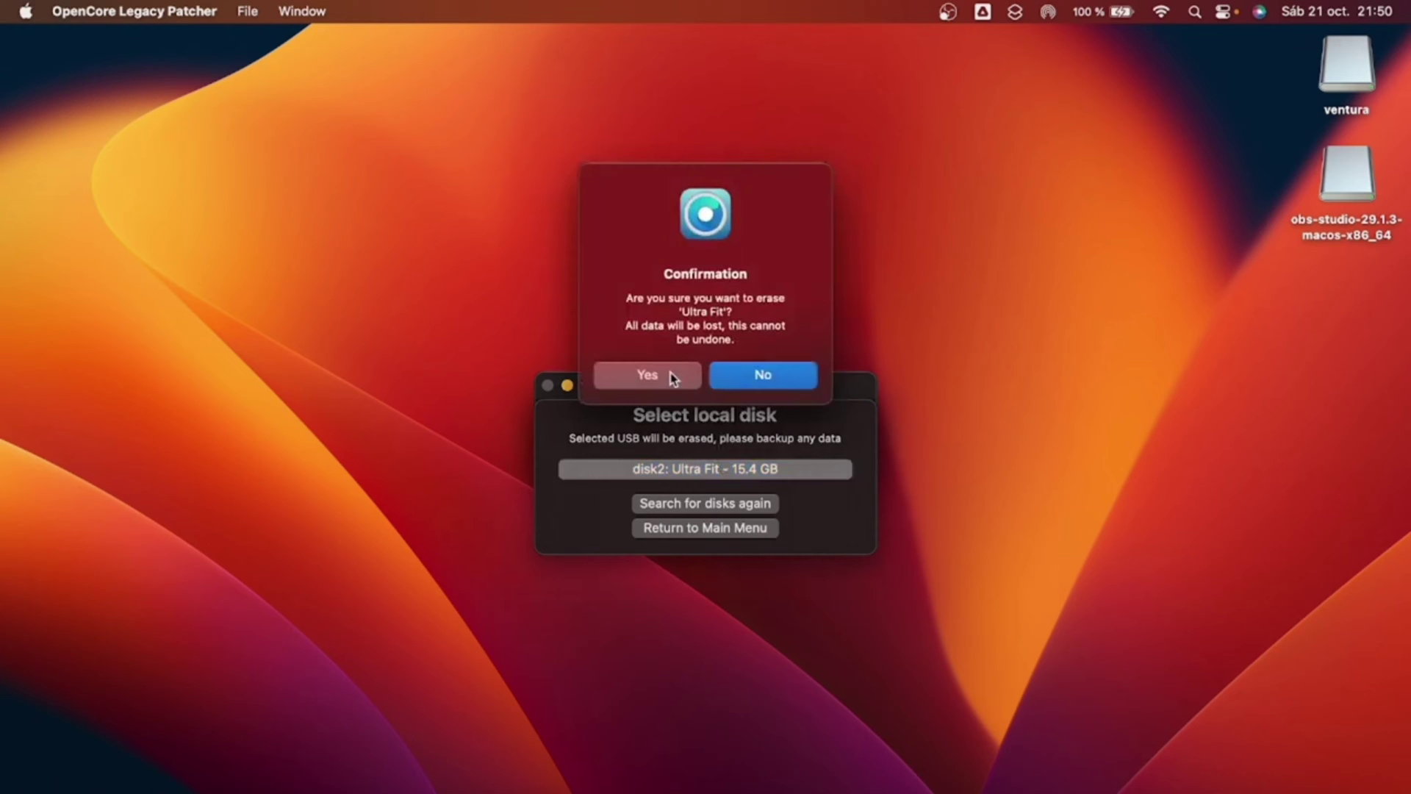
{"action": "left_click", "coordinate": [647, 387]}
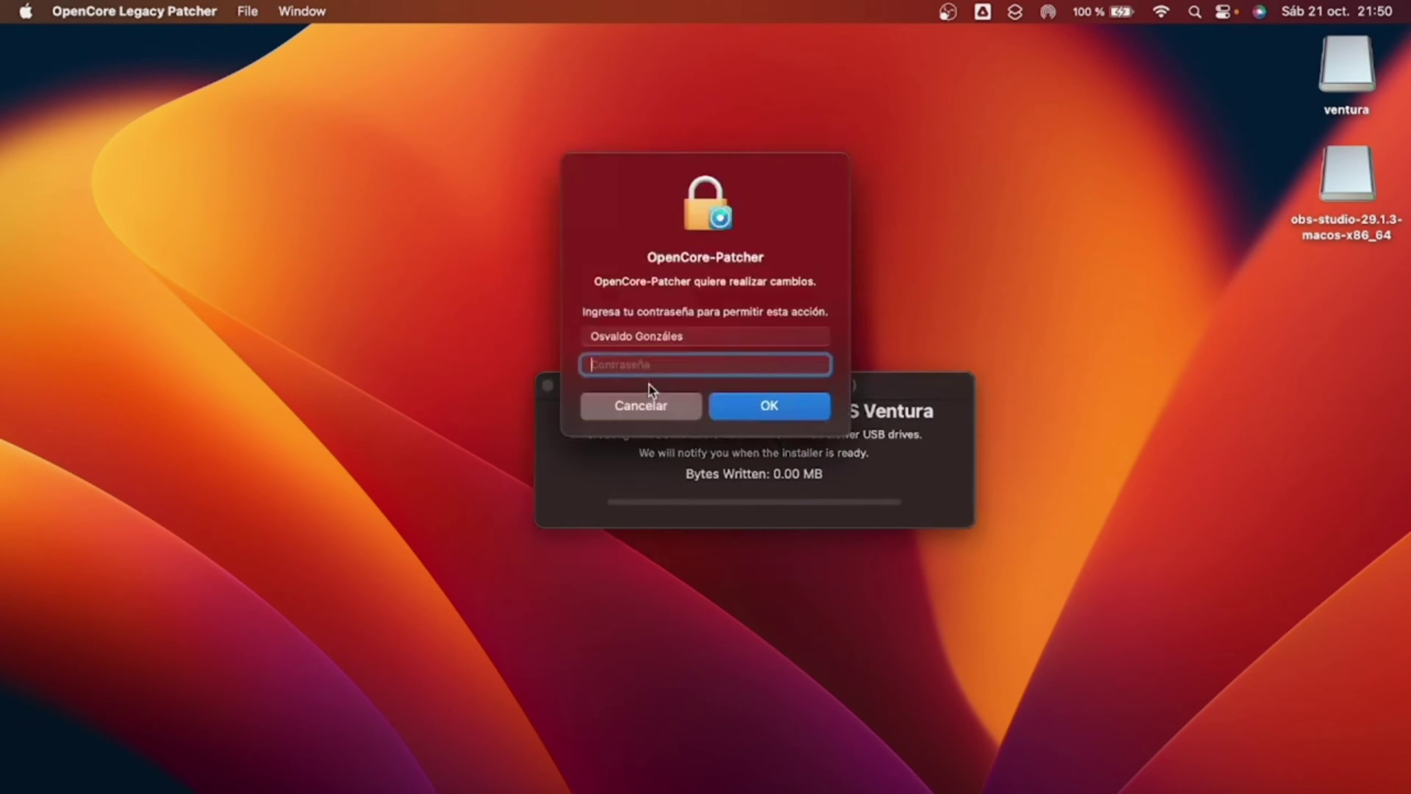
{"action": "key", "text": "Caps_Lock"}
{"action": "type", "text": "•"}
{"action": "key", "text": "Caps_Lock"}
{"action": "type", "text": "•"}
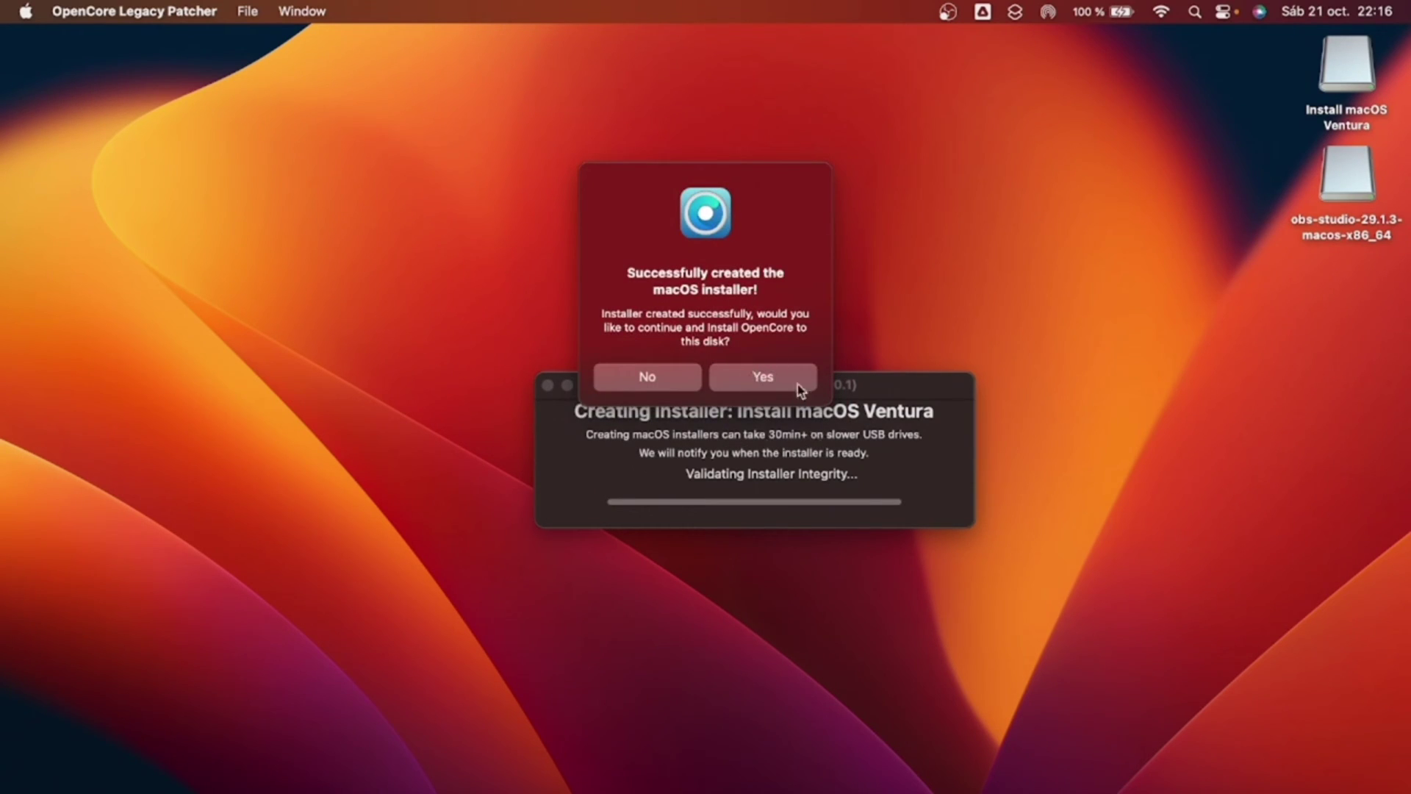
Install OpenCore to the Ultra Fit USB's EFI partition disk2s1, entering the administrator password and declining the Google Drive device offer.
{"action": "left_click", "coordinate": [773, 378]}
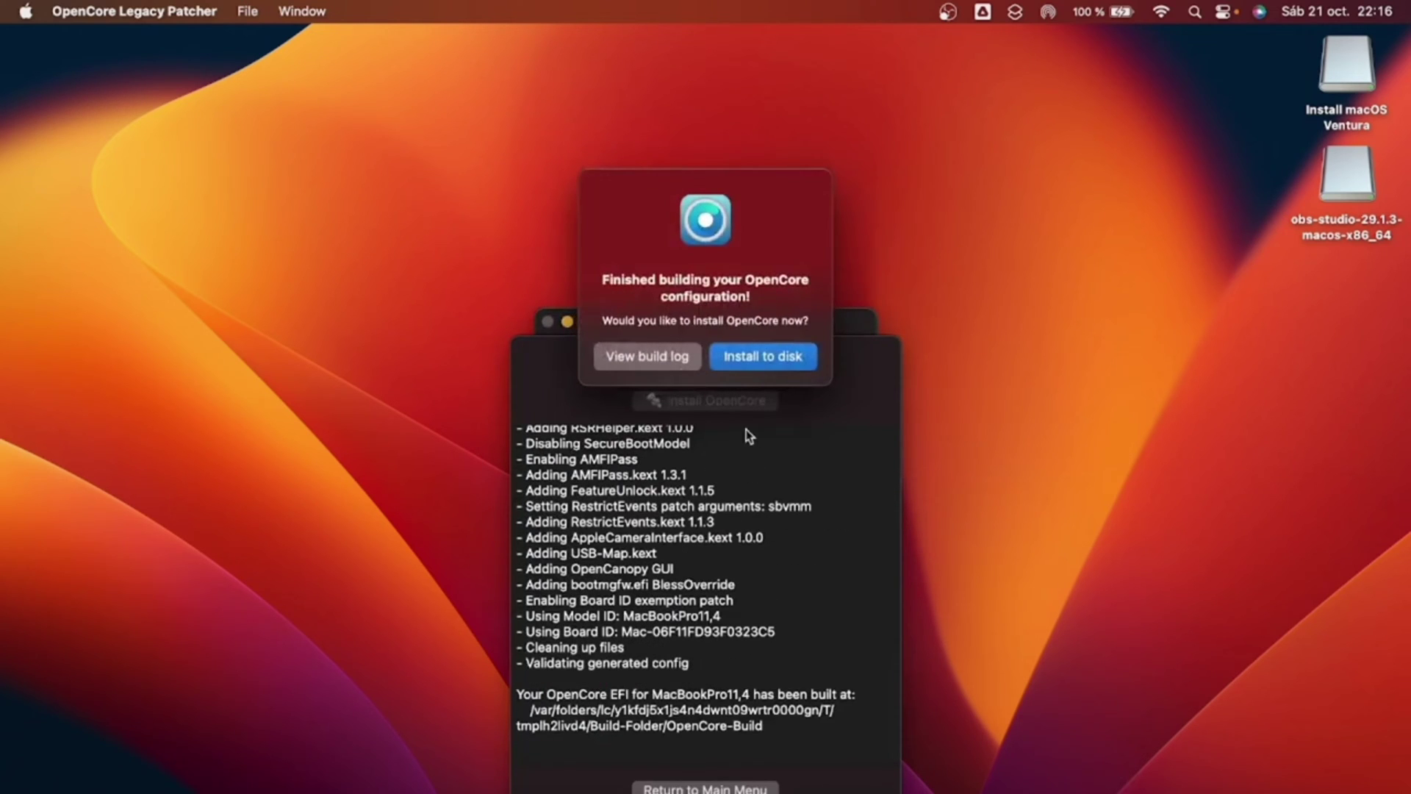
{"action": "left_click", "coordinate": [761, 358]}
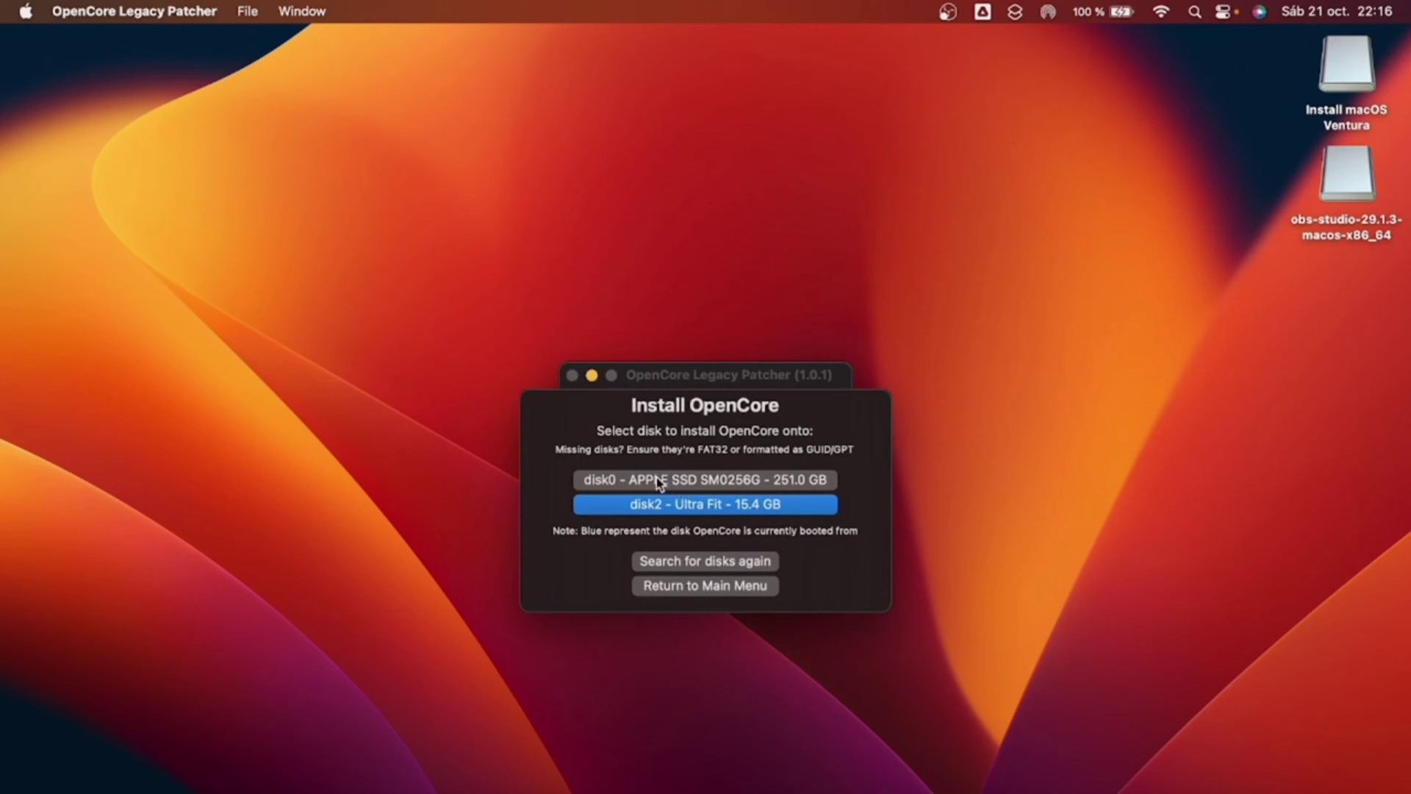
{"action": "left_click", "coordinate": [710, 507]}
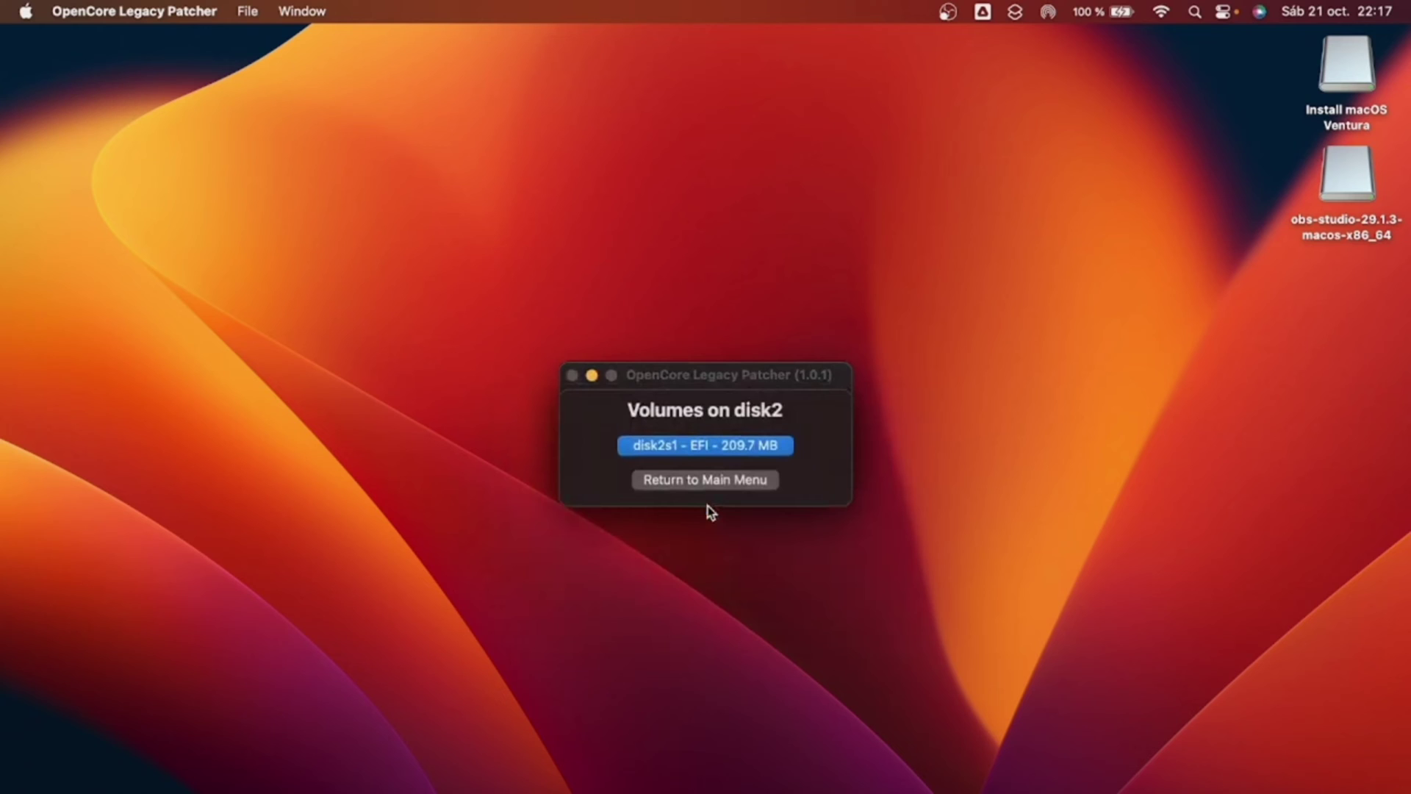
{"action": "left_click", "coordinate": [699, 447]}
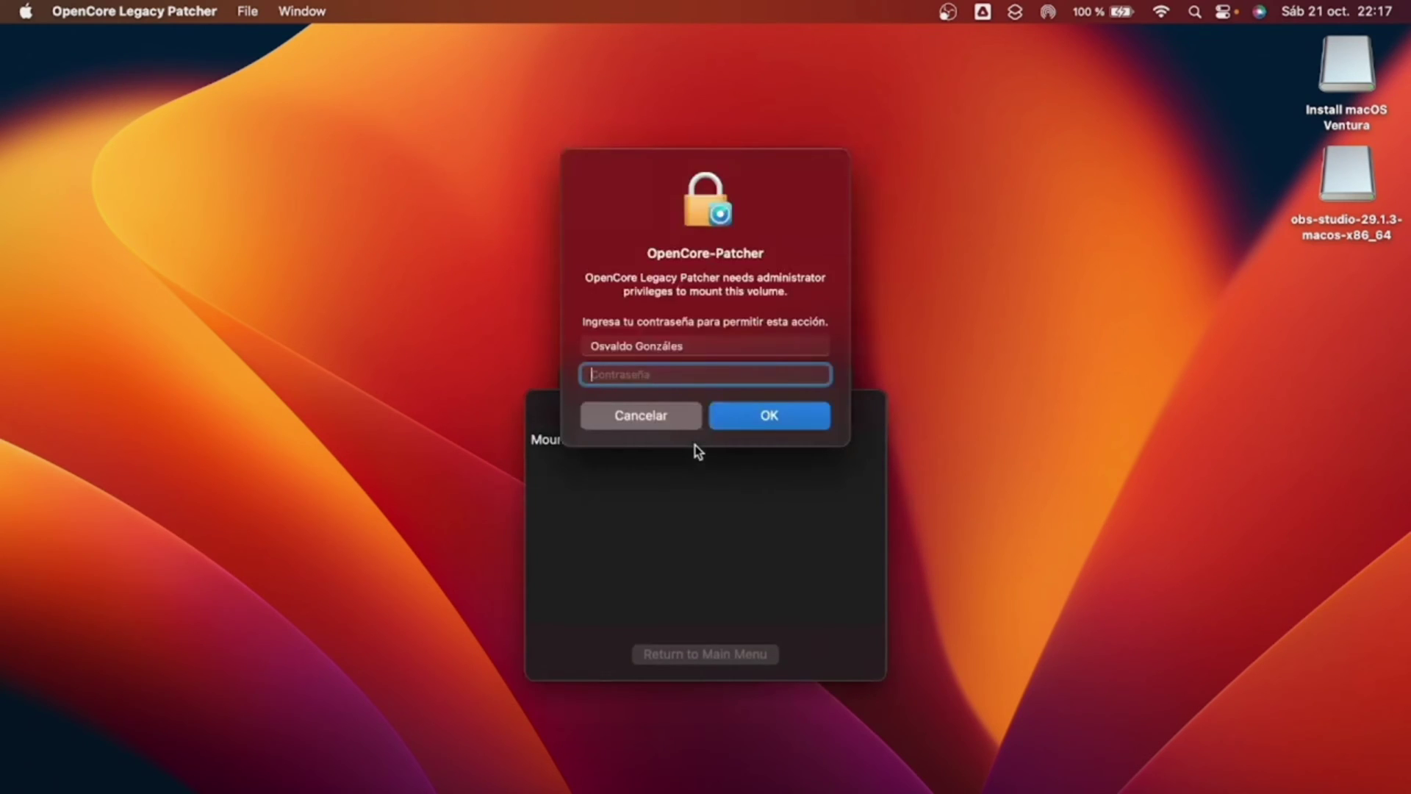
{"action": "type", "text": "••••••••"}
{"action": "left_click", "coordinate": [778, 417]}
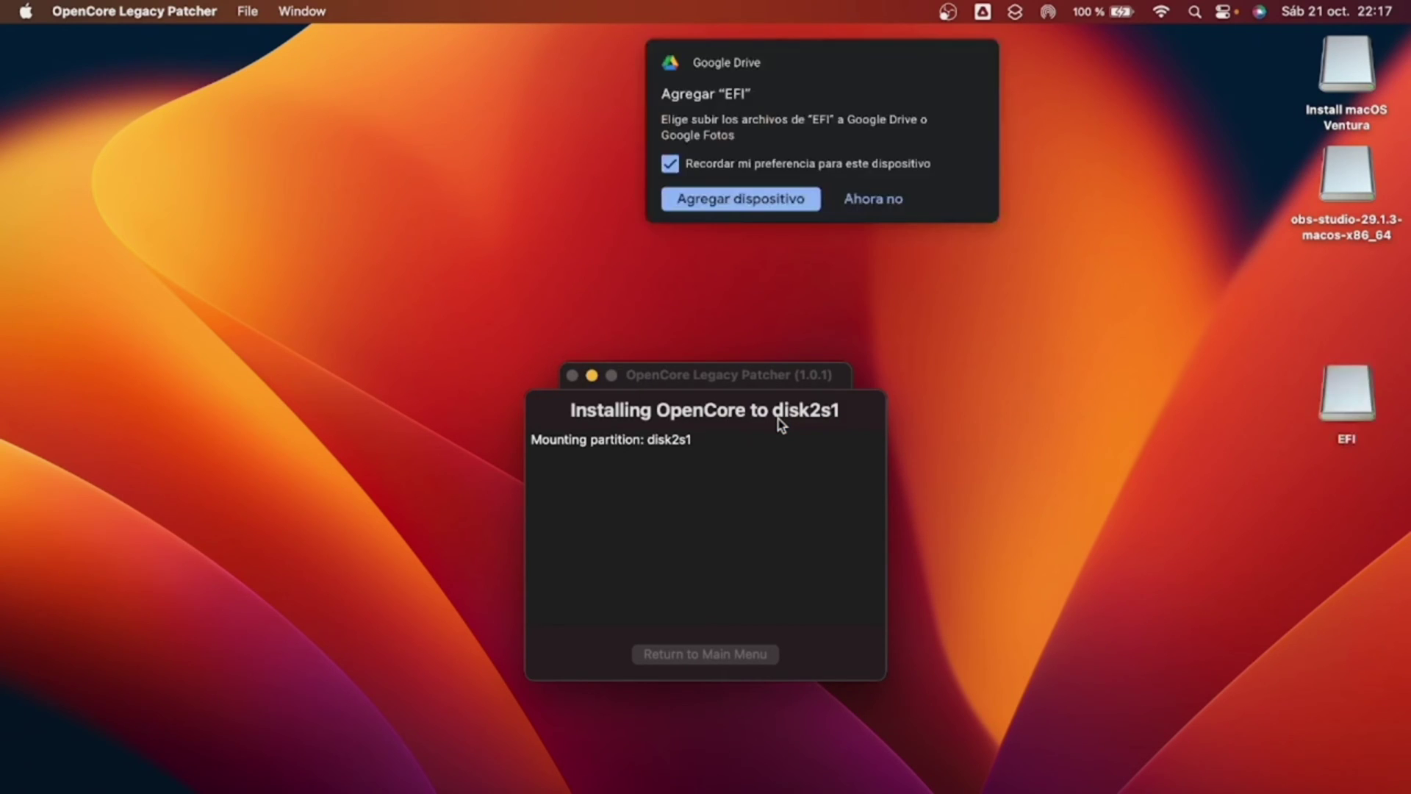
{"action": "left_click", "coordinate": [894, 206]}
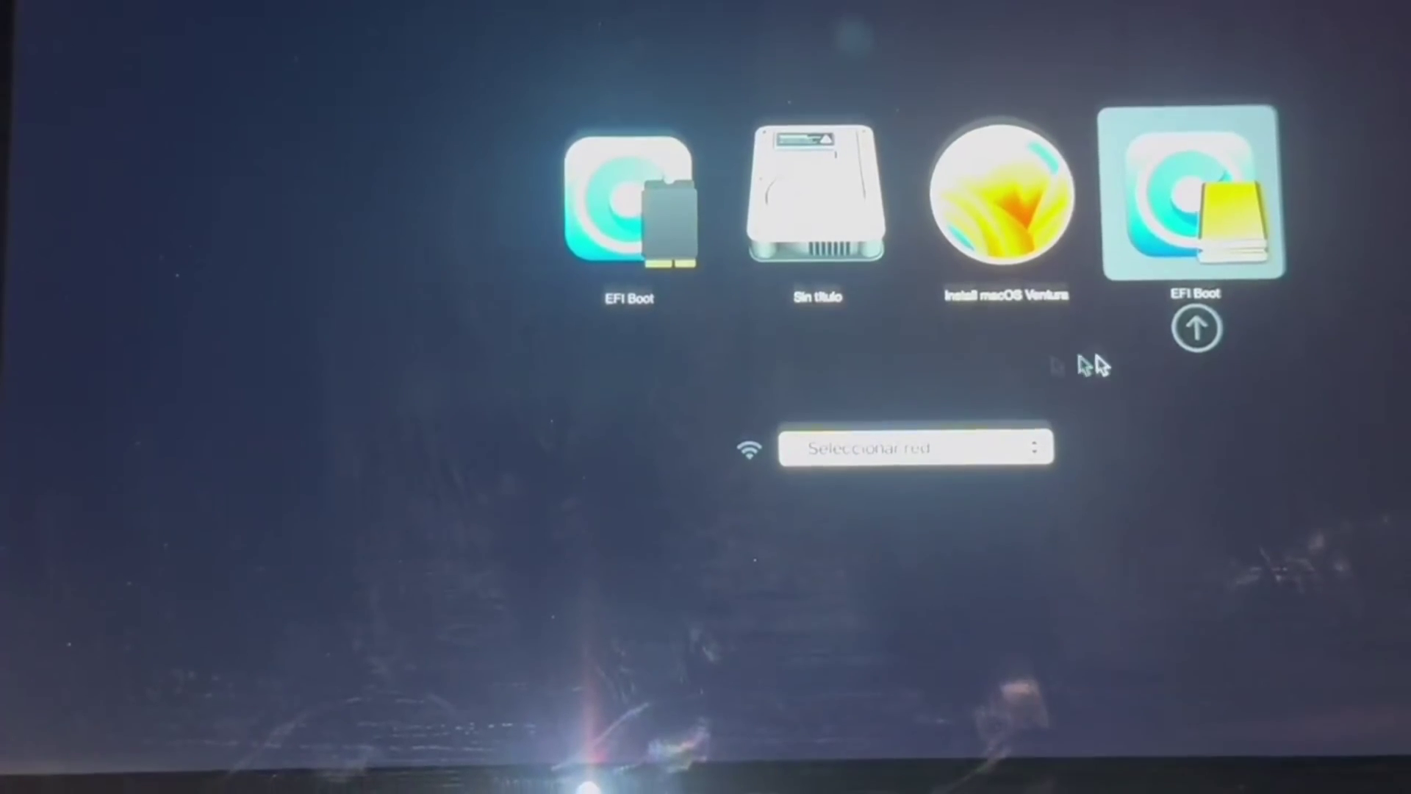
Boot the Mac from the external EFI Boot entry and start Install macOS Ventura.
{"action": "left_click", "coordinate": [1198, 331]}
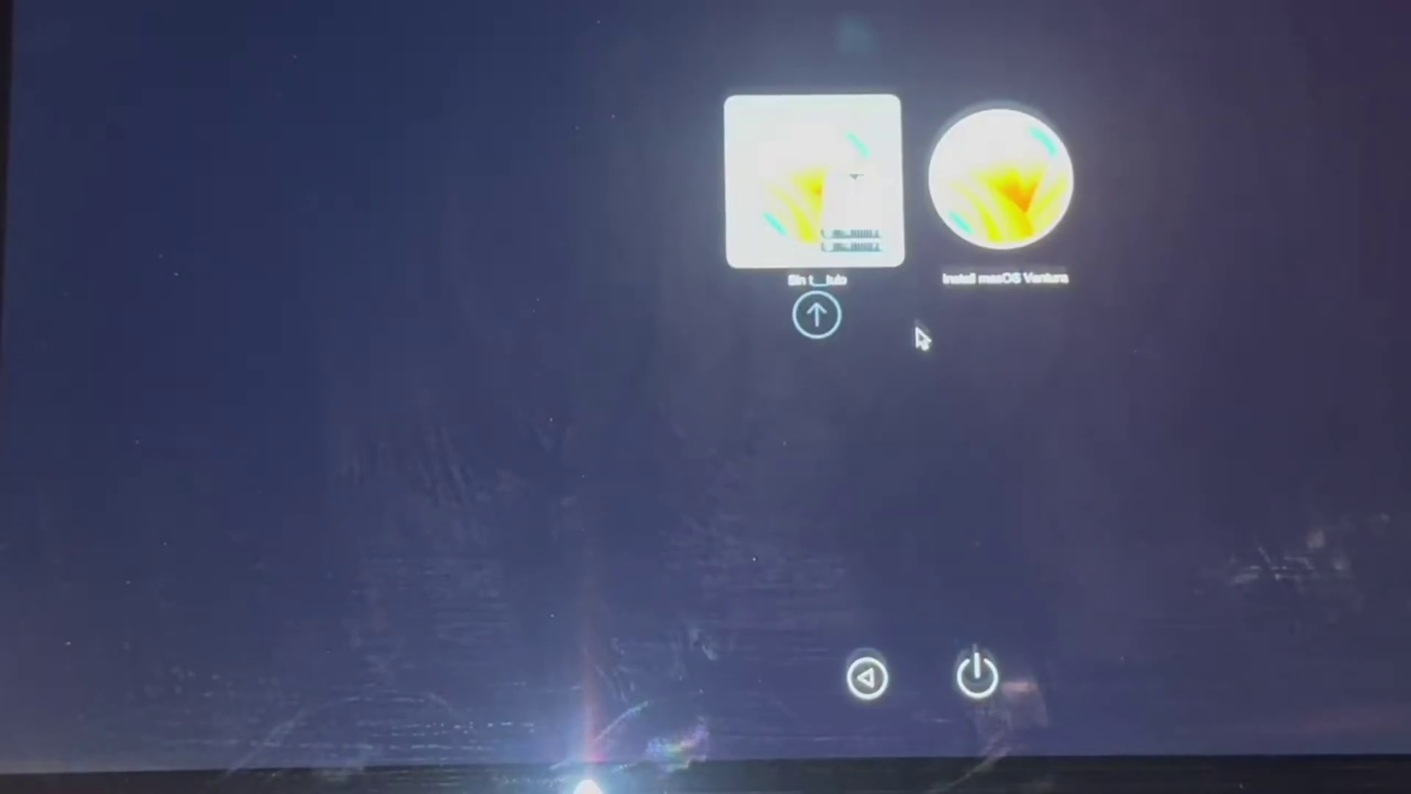
{"action": "left_click", "coordinate": [1019, 204]}
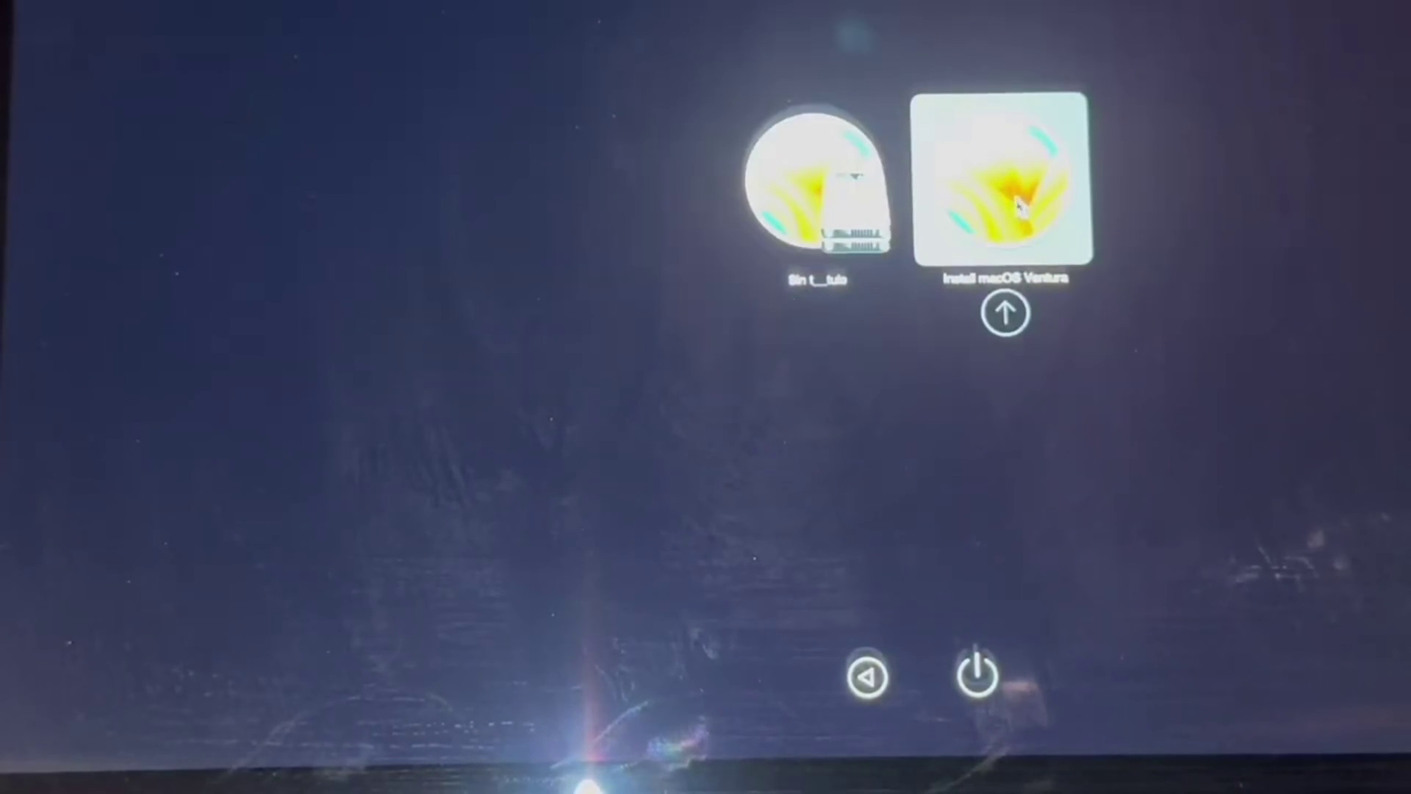
{"action": "left_click", "coordinate": [1005, 313]}
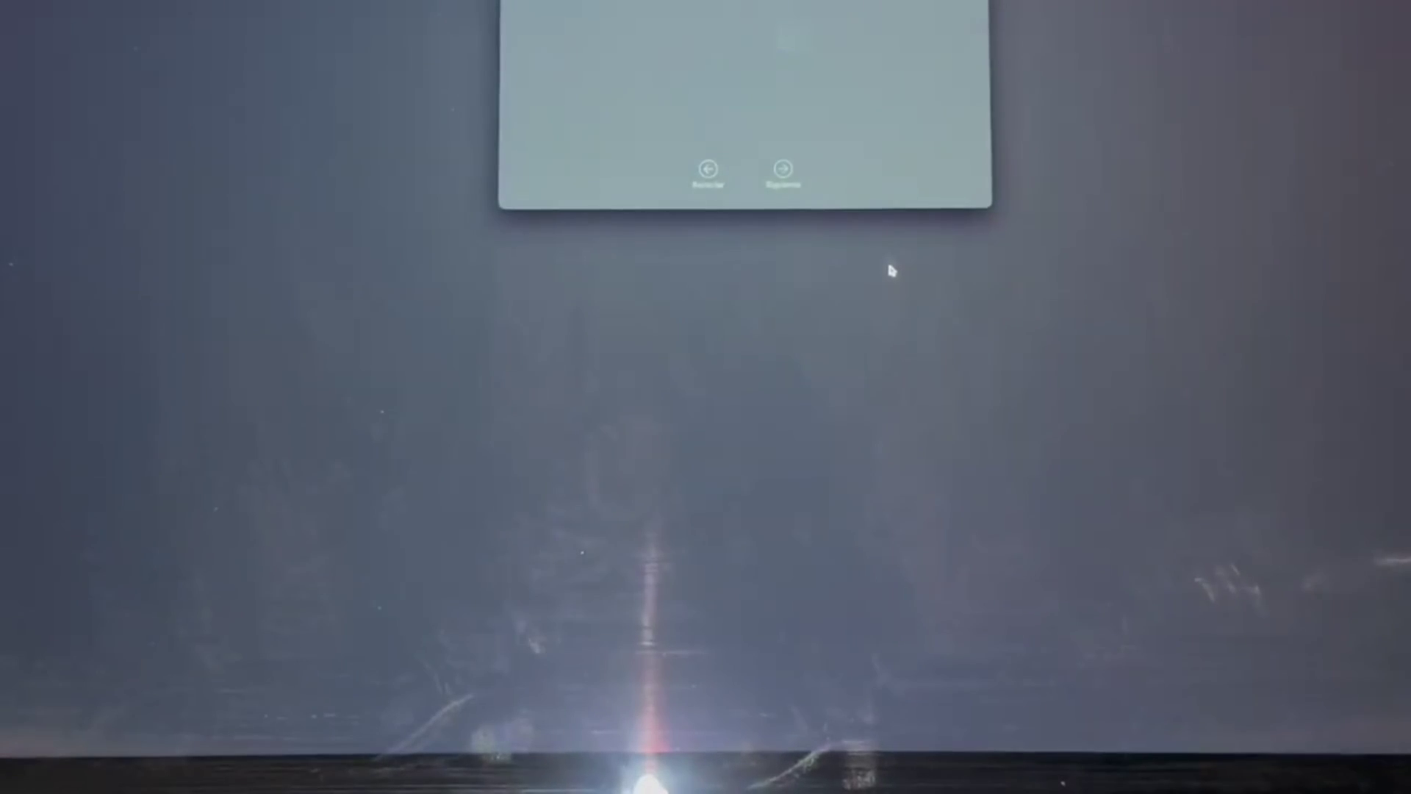
Sign in to macOS Recovery by choosing the listed user account and entering its password.
{"action": "left_click", "coordinate": [761, 53]}
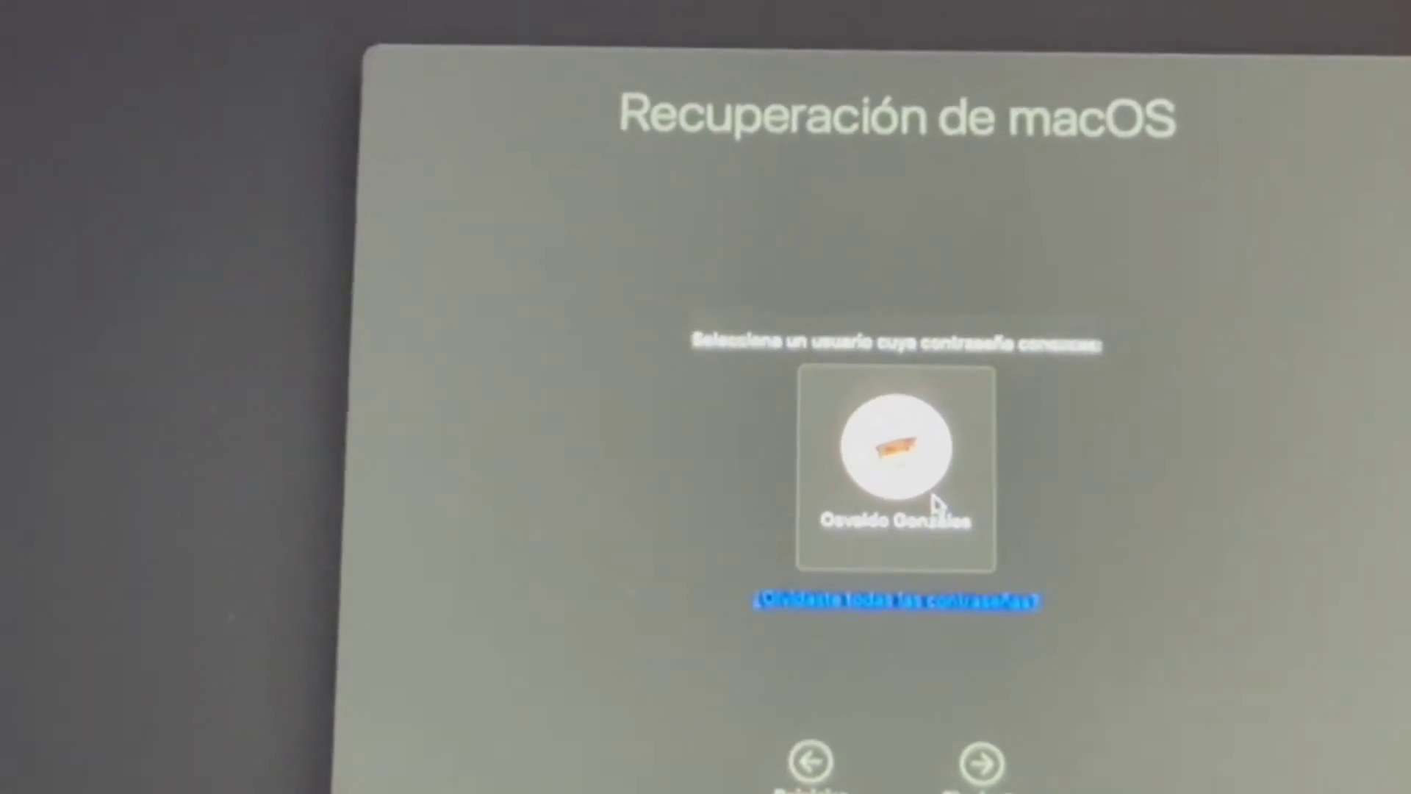
{"action": "left_click", "coordinate": [851, 670]}
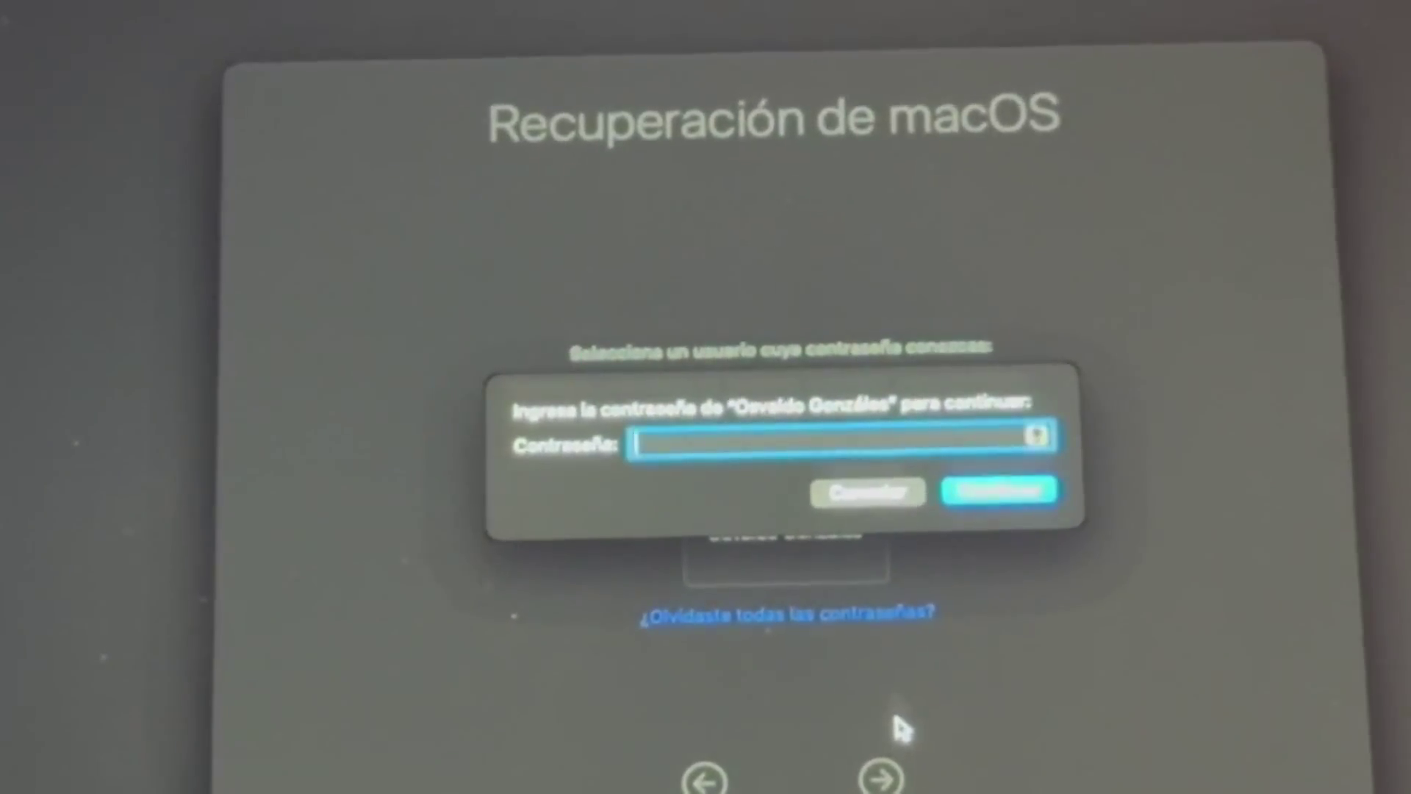
{"action": "type", "text": "••••••••"}
{"action": "key", "text": "Return"}
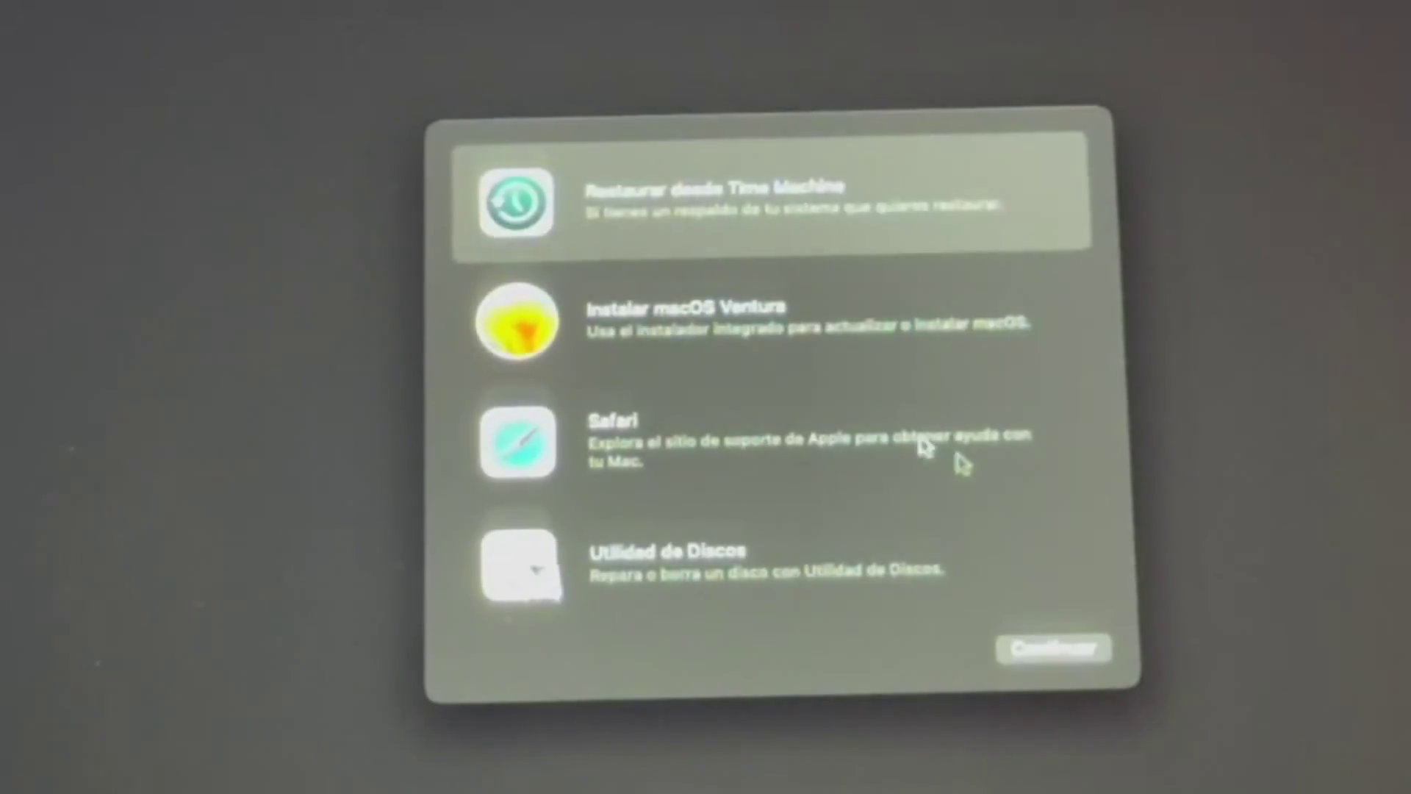
Start the macOS Ventura installation on the internal disk "Sin título", unlocking it with the disk password.
{"action": "left_click", "coordinate": [781, 341]}
{"action": "left_click", "coordinate": [1032, 654]}
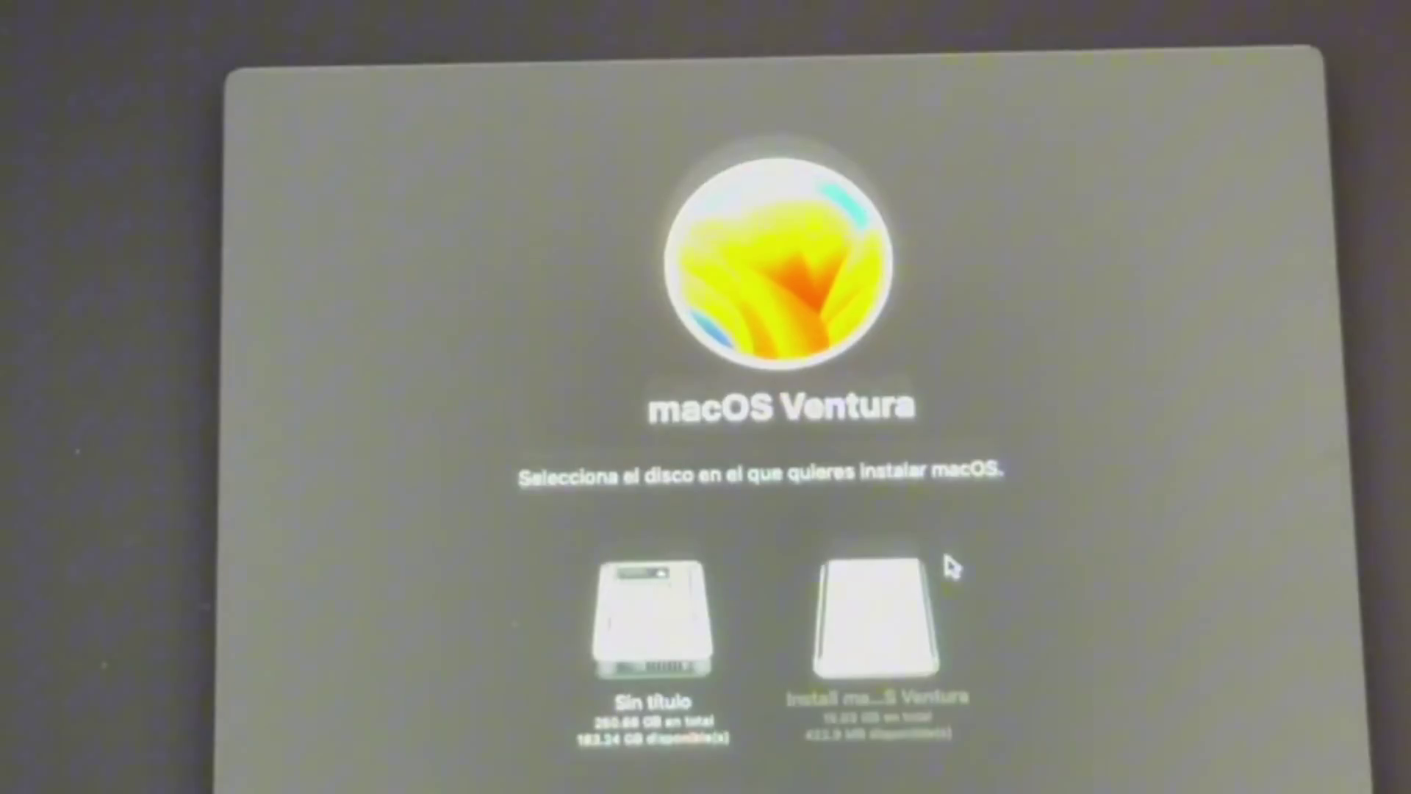
{"action": "left_click", "coordinate": [653, 617]}
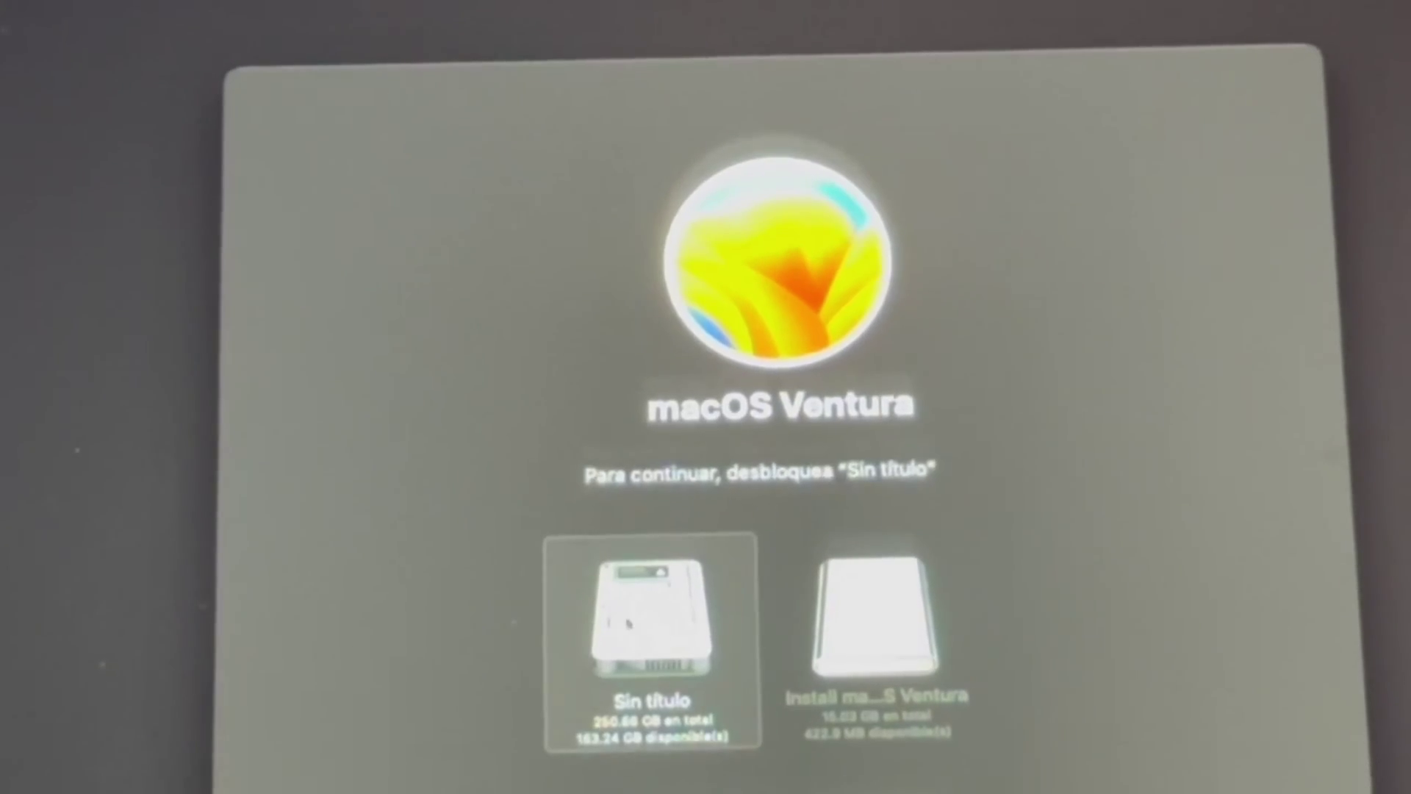
{"action": "type", "text": "••••"}
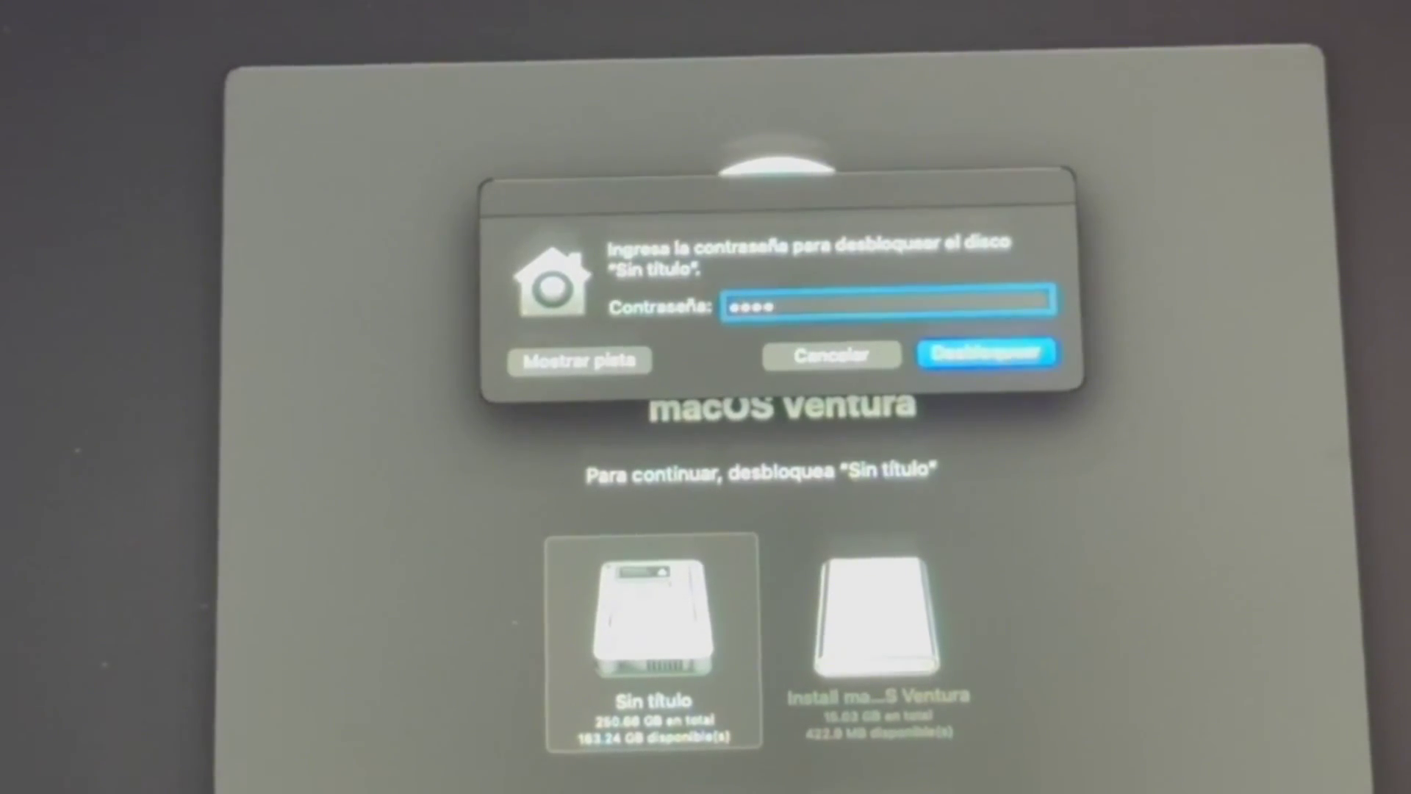
{"action": "type", "text": "•••••"}
{"action": "key", "text": "Return"}
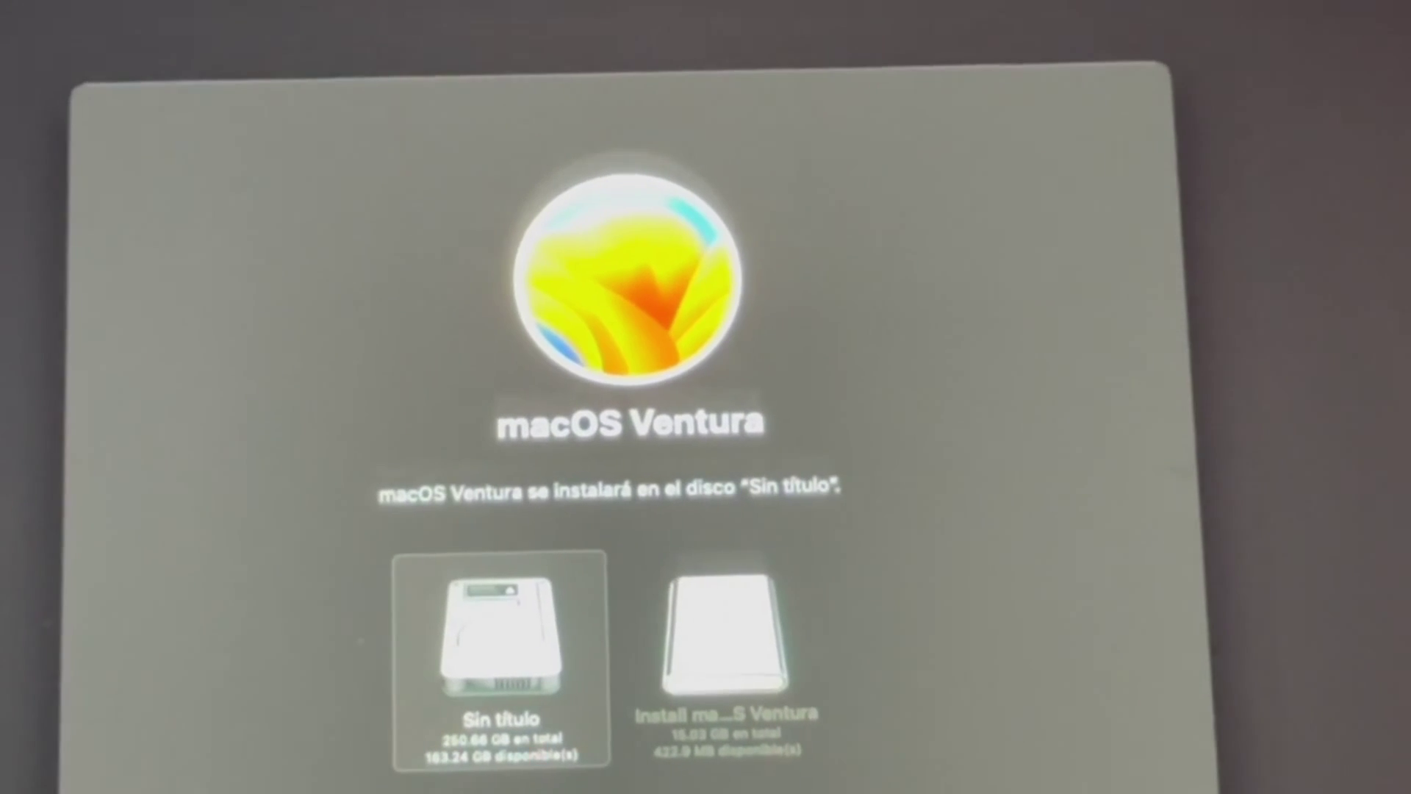
{"action": "left_click", "coordinate": [707, 782]}
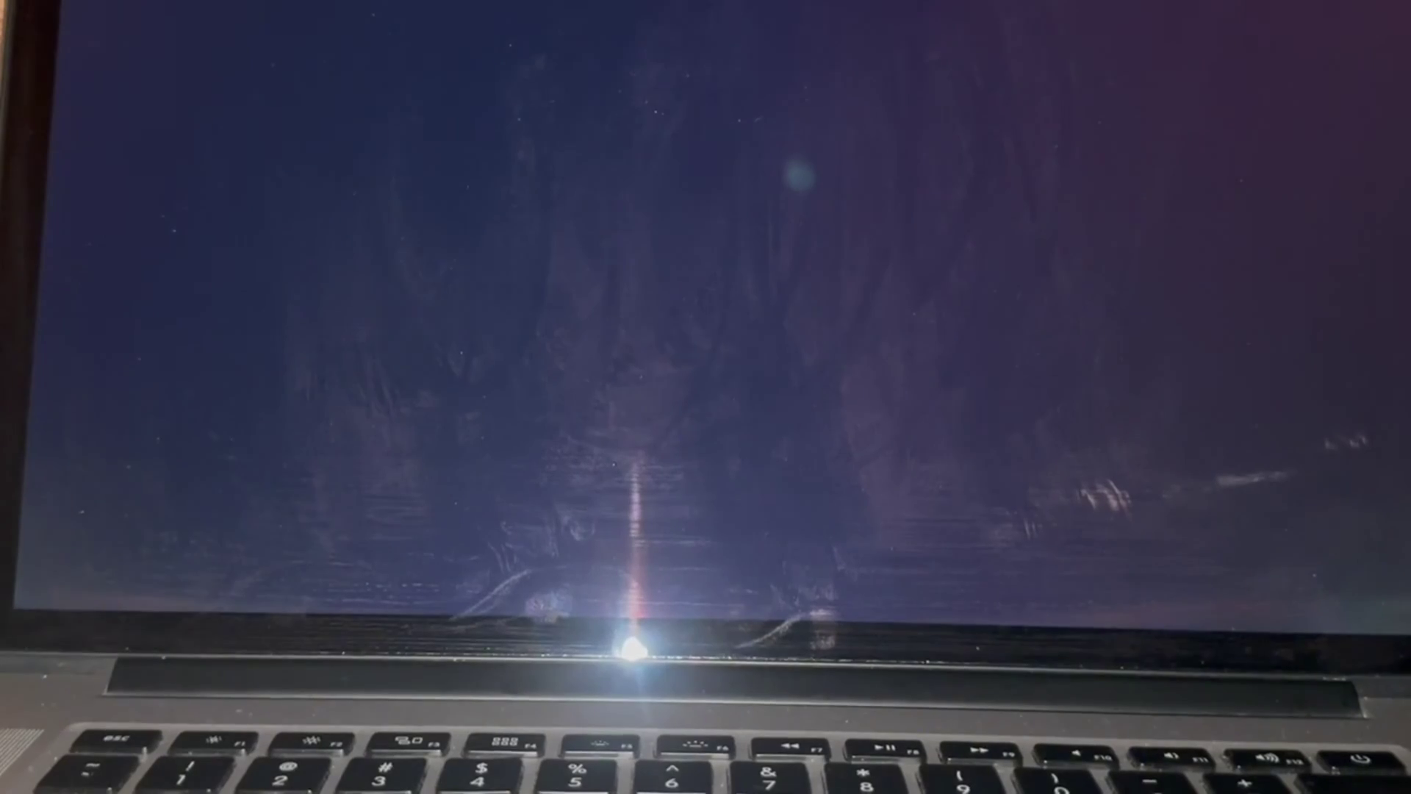